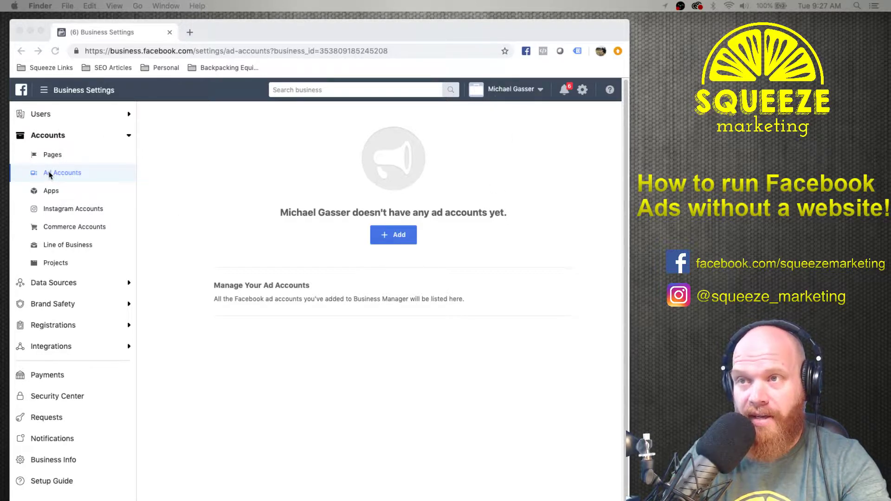
Start a new ad account via Add > Create a New Ad Account and enter the business owner's name.
{"action": "left_click", "coordinate": [408, 264]}
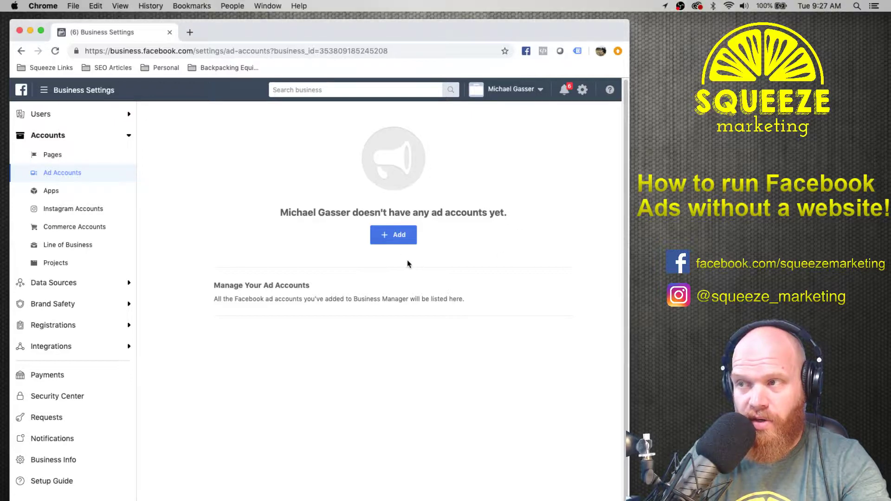
{"action": "left_click", "coordinate": [397, 235]}
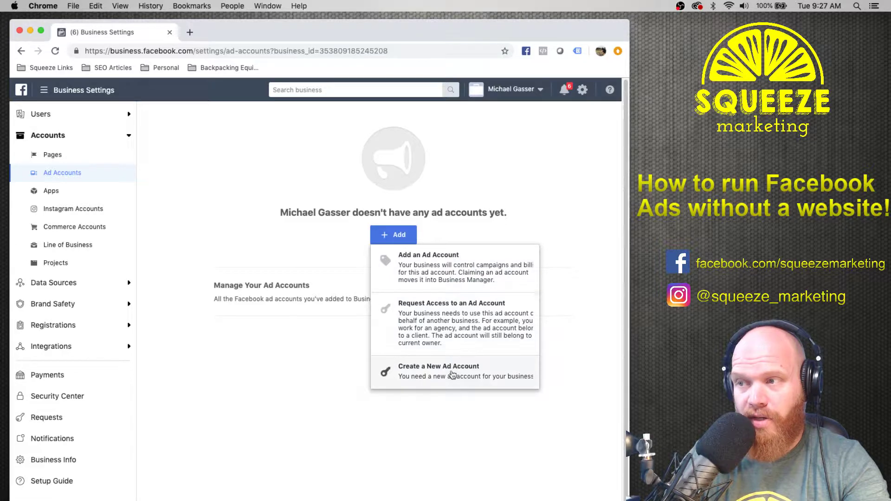
{"action": "left_click", "coordinate": [414, 377]}
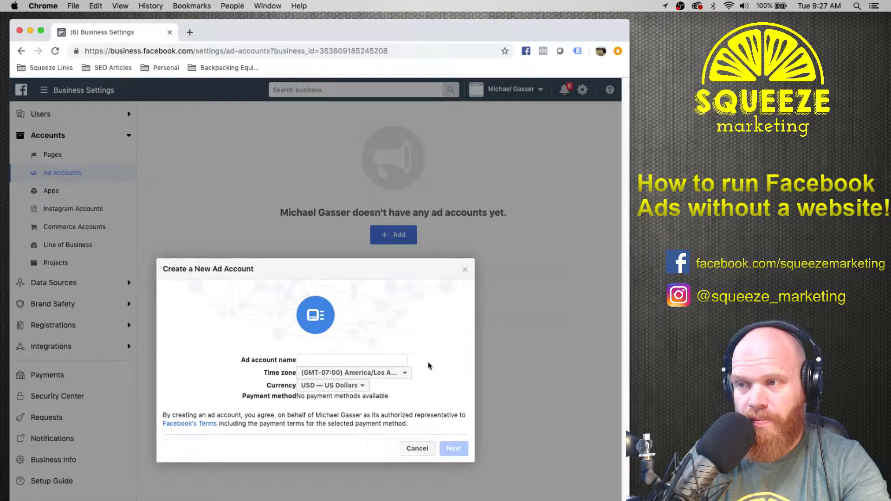
{"action": "left_click", "coordinate": [314, 360]}
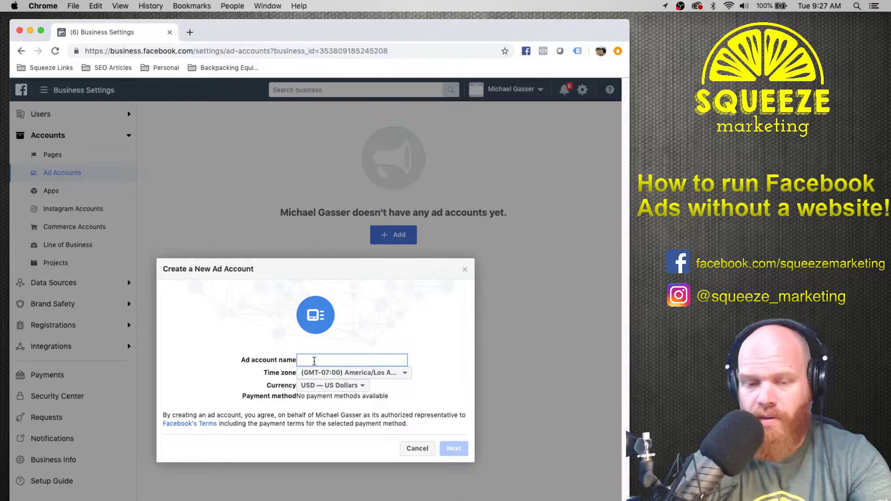
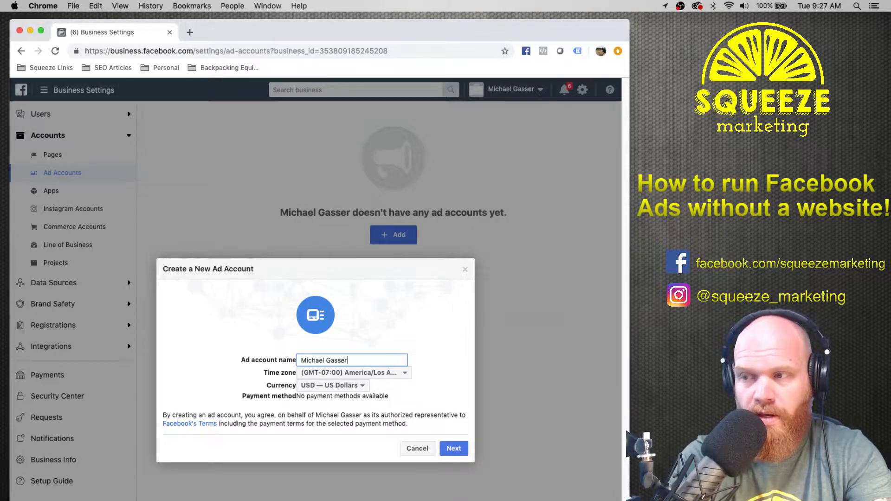
Browse the time zone list, currently set to (GMT-07:00) America/Los Angeles.
{"action": "left_click", "coordinate": [367, 374]}
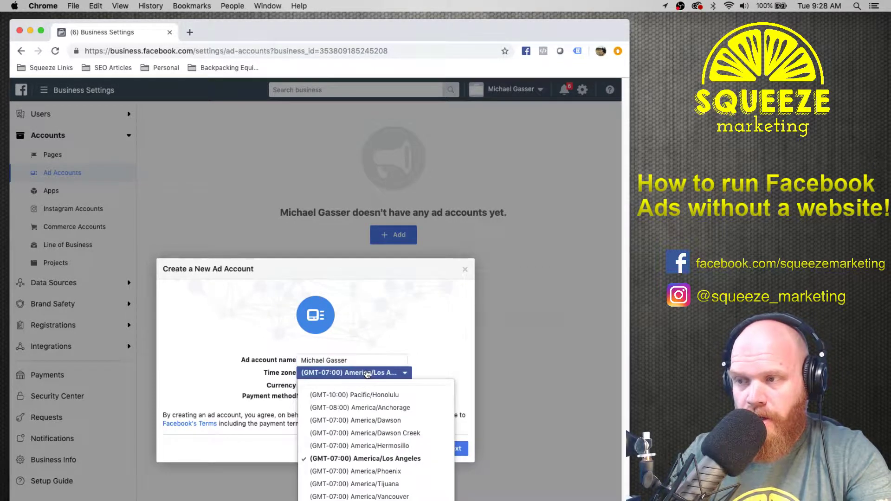
{"action": "scroll", "coordinate": [391, 442], "scroll_direction": "down", "scroll_amount": 10}
{"action": "scroll", "coordinate": [391, 442], "scroll_direction": "up", "scroll_amount": 3}
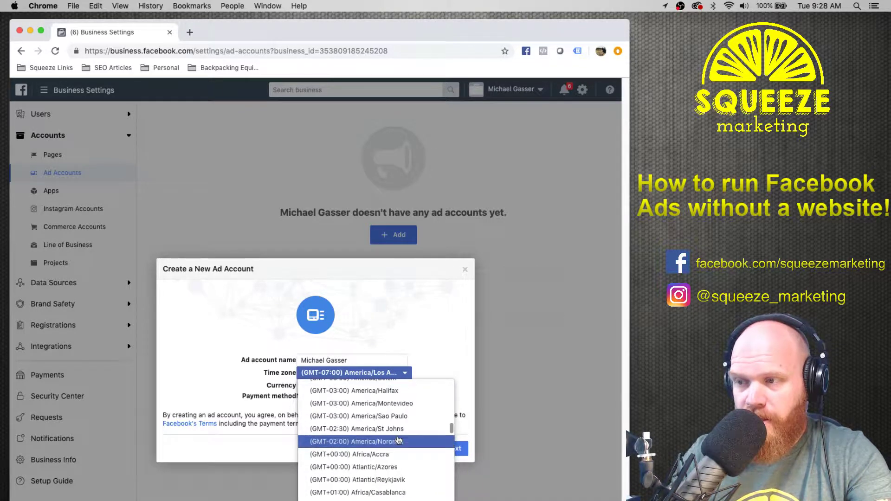
{"action": "scroll", "coordinate": [418, 438], "scroll_direction": "up", "scroll_amount": 3}
{"action": "scroll", "coordinate": [417, 438], "scroll_direction": "up", "scroll_amount": 5}
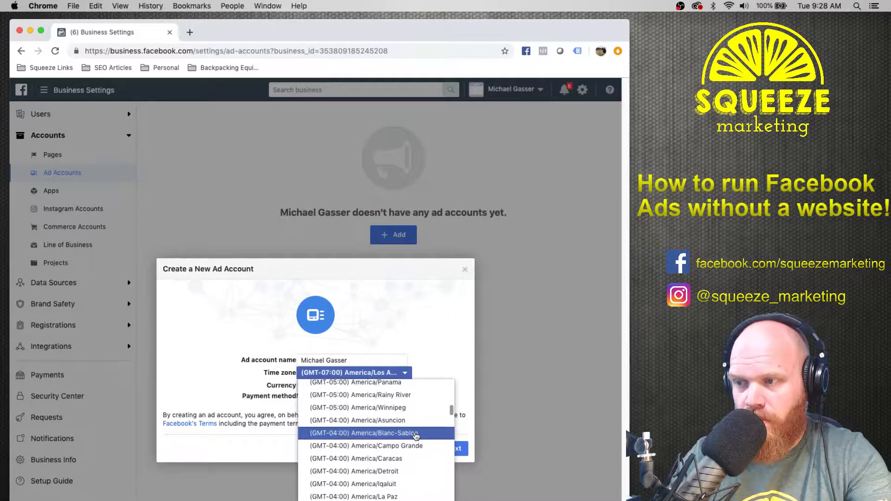
{"action": "scroll", "coordinate": [416, 437], "scroll_direction": "down", "scroll_amount": 1}
{"action": "scroll", "coordinate": [415, 438], "scroll_direction": "up", "scroll_amount": 1}
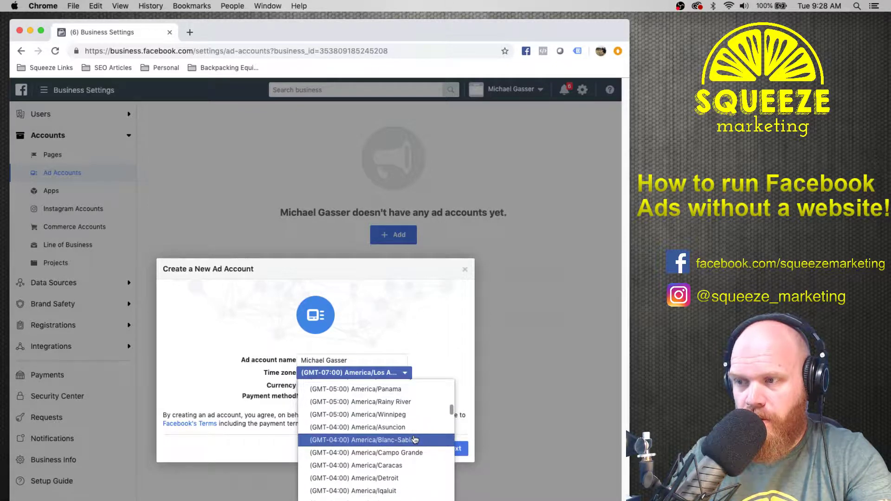
{"action": "scroll", "coordinate": [415, 439], "scroll_direction": "up", "scroll_amount": 2}
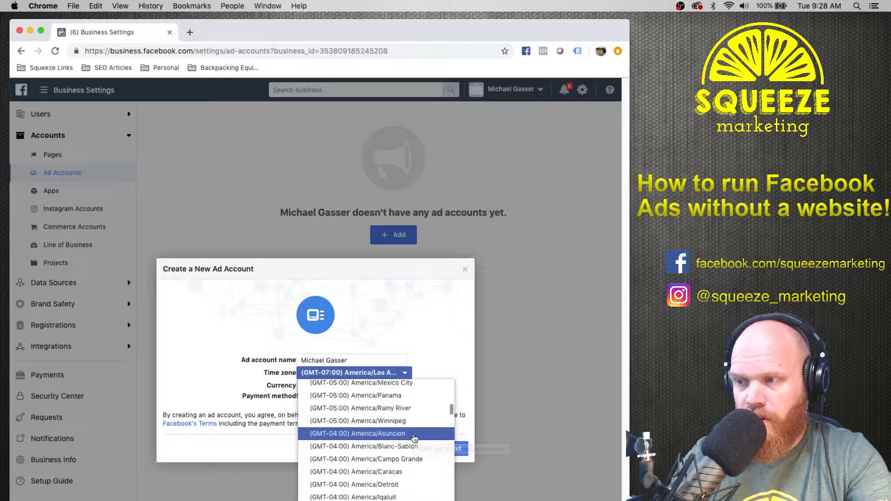
{"action": "scroll", "coordinate": [414, 438], "scroll_direction": "down", "scroll_amount": 5}
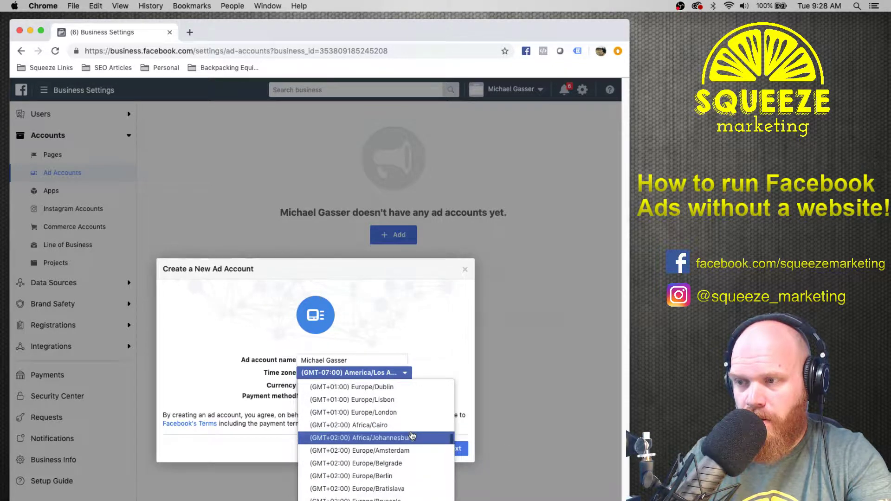
{"action": "scroll", "coordinate": [412, 436], "scroll_direction": "down", "scroll_amount": 1}
{"action": "scroll", "coordinate": [412, 436], "scroll_direction": "up", "scroll_amount": 5}
{"action": "scroll", "coordinate": [412, 437], "scroll_direction": "up", "scroll_amount": 5}
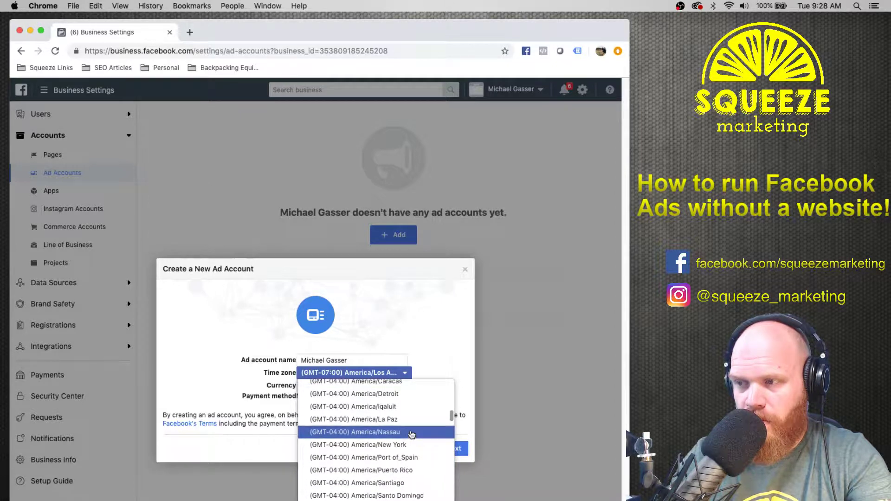
{"action": "scroll", "coordinate": [412, 435], "scroll_direction": "up", "scroll_amount": 5}
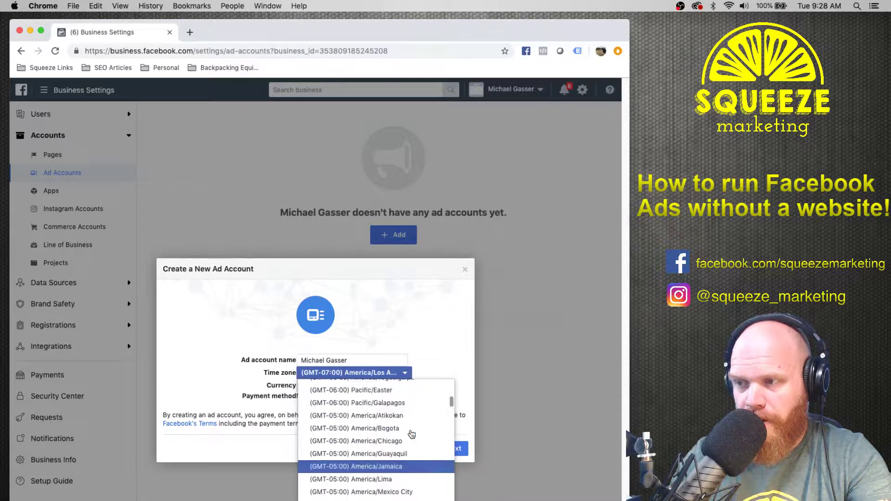
{"action": "scroll", "coordinate": [411, 434], "scroll_direction": "up", "scroll_amount": 1}
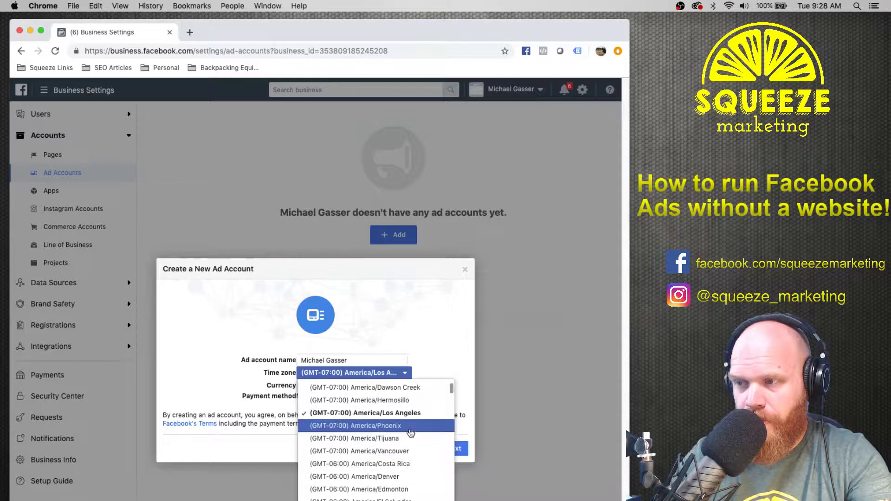
{"action": "scroll", "coordinate": [411, 433], "scroll_direction": "down", "scroll_amount": 2}
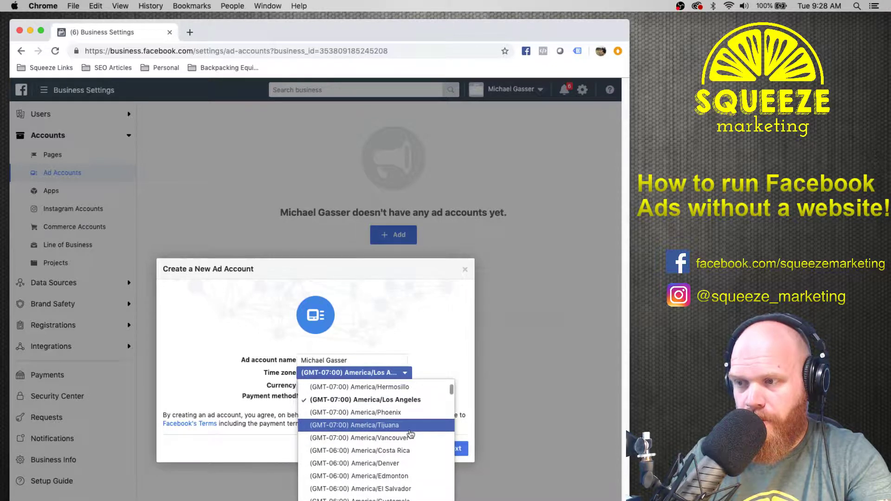
{"action": "scroll", "coordinate": [411, 434], "scroll_direction": "down", "scroll_amount": 8}
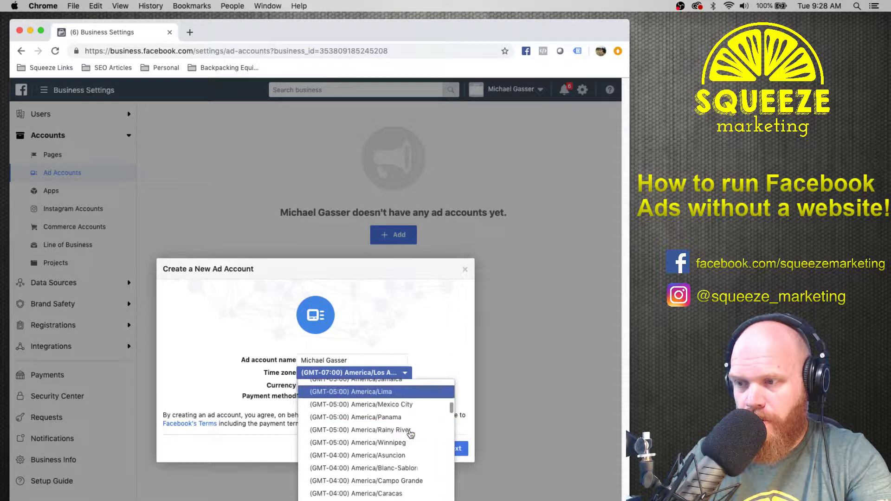
{"action": "scroll", "coordinate": [420, 459], "scroll_direction": "down", "scroll_amount": 5}
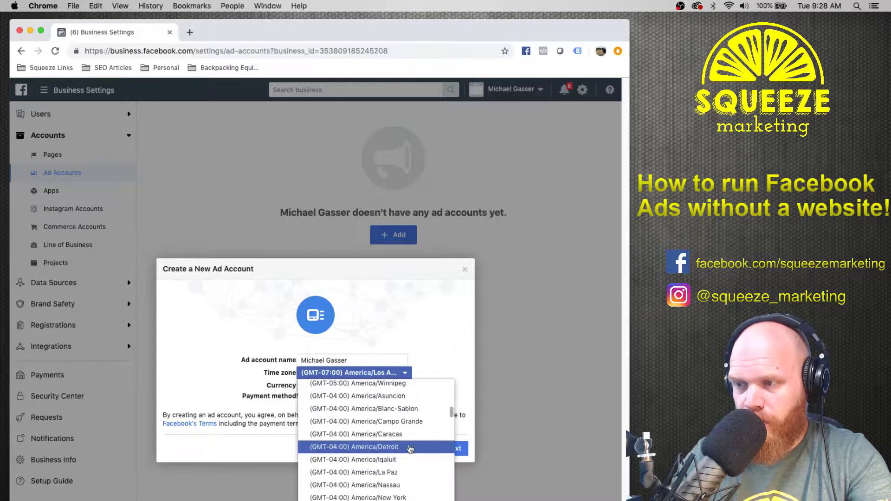
Pick (GMT-04:00) America/Detroit, mark the account for My business, and create it.
{"action": "left_click", "coordinate": [413, 446]}
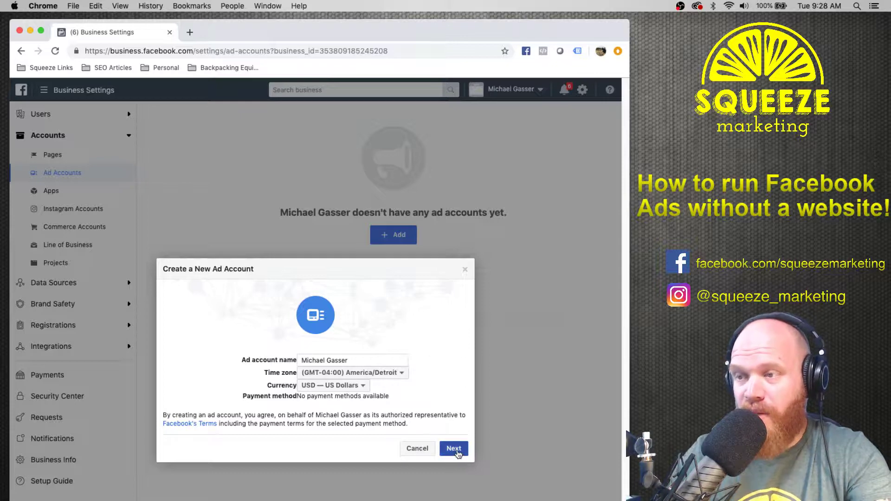
{"action": "left_click", "coordinate": [455, 451]}
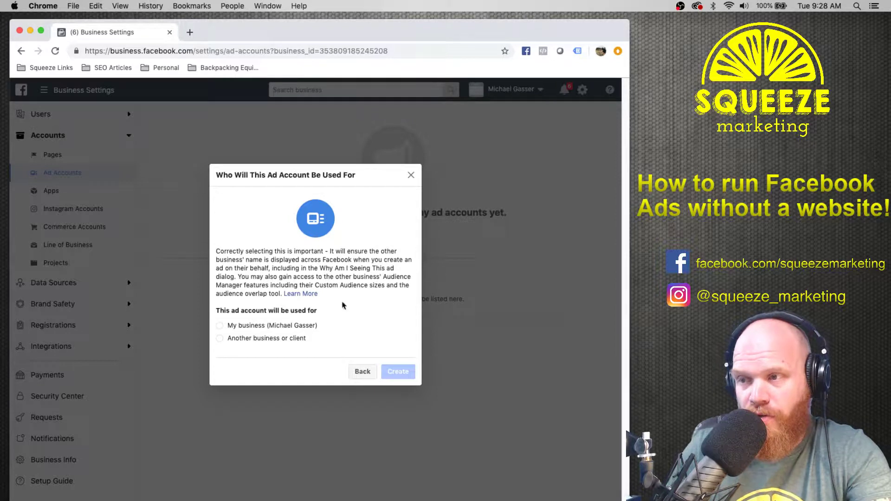
{"action": "left_click", "coordinate": [259, 330]}
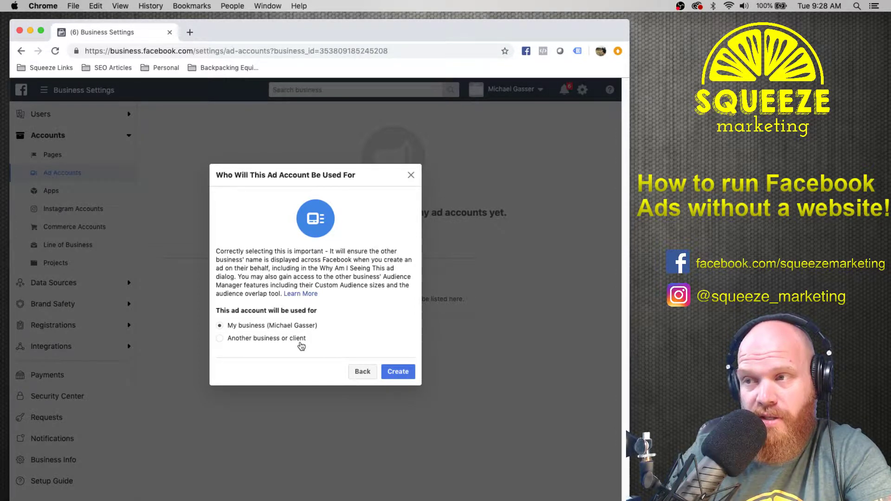
{"action": "left_click", "coordinate": [398, 372]}
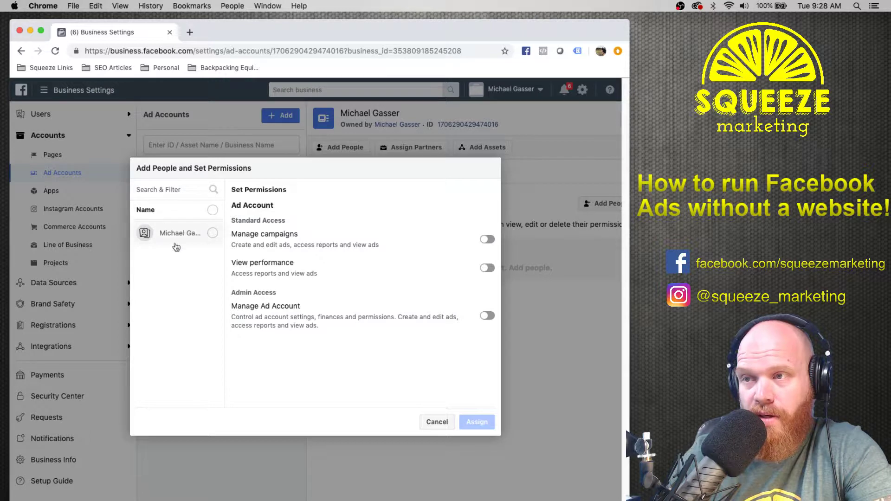
Give the business owner Manage campaigns and Manage Ad Account access, then close the confirmation.
{"action": "left_click", "coordinate": [162, 236]}
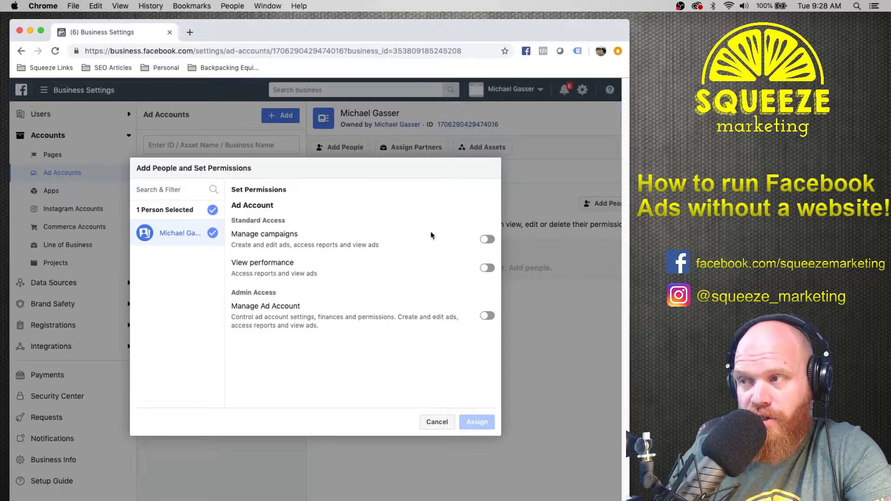
{"action": "left_click", "coordinate": [490, 242]}
{"action": "left_click", "coordinate": [487, 316]}
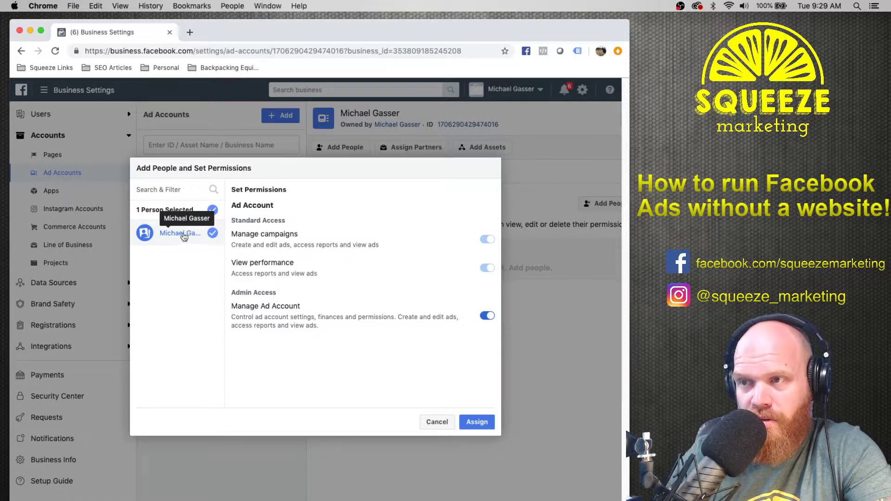
{"action": "left_click", "coordinate": [478, 422]}
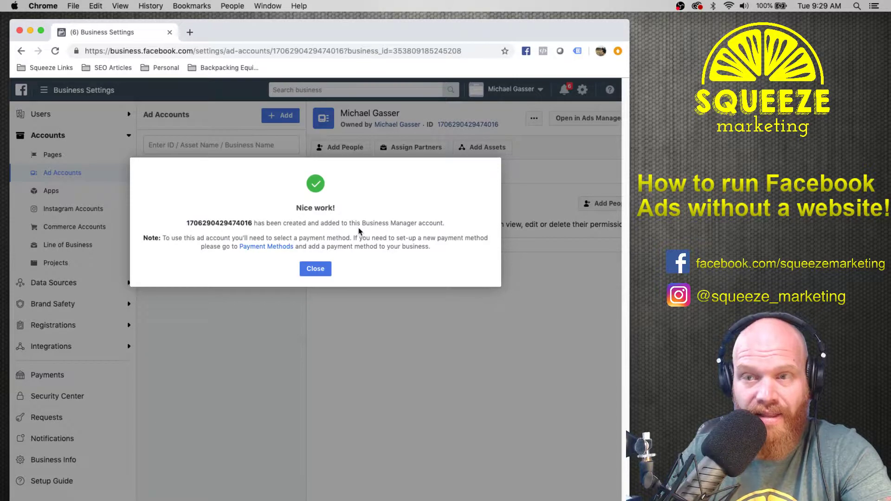
{"action": "left_click", "coordinate": [327, 268]}
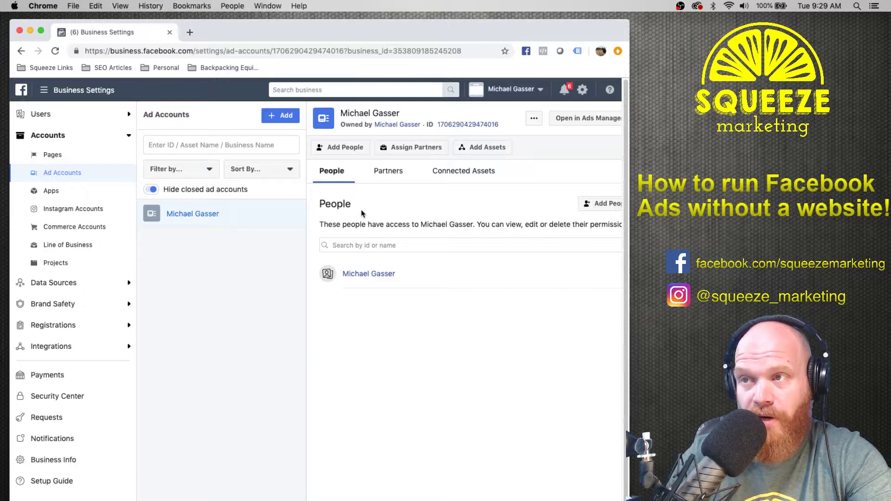
Open the business's Facebook Page from Accounts > Pages in a new tab.
{"action": "left_click", "coordinate": [502, 92]}
{"action": "left_click", "coordinate": [429, 181]}
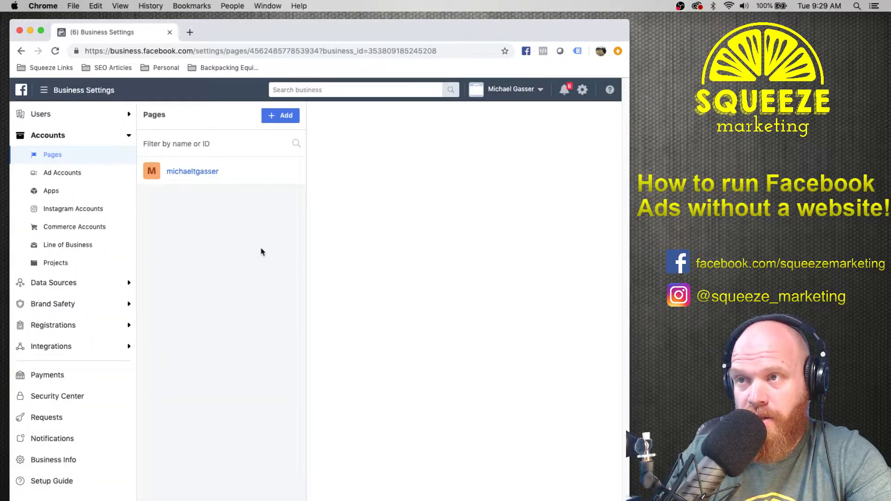
{"action": "left_click", "coordinate": [191, 173]}
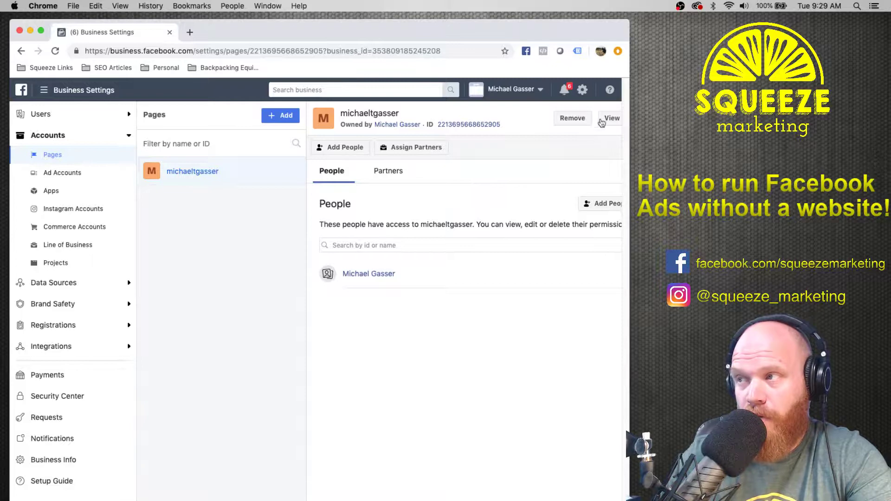
{"action": "left_click", "coordinate": [606, 118]}
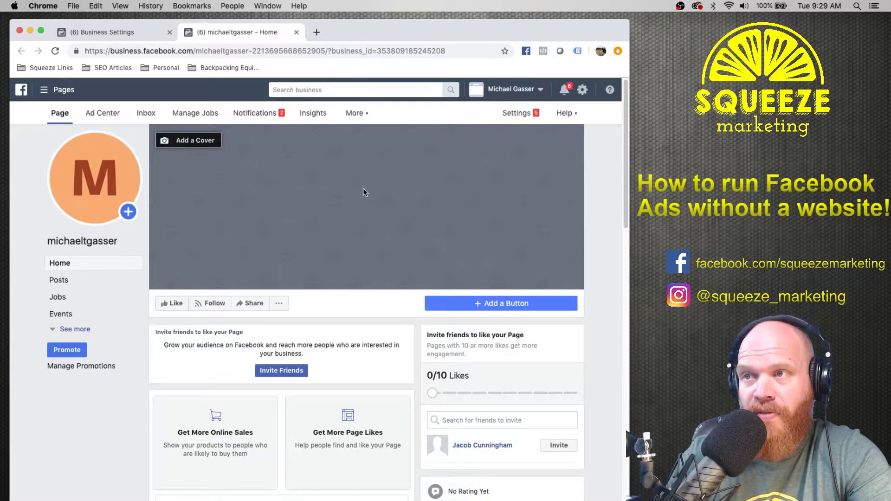
Open the Page's Ad Center and its All Ads list, which shows no promotions yet.
{"action": "left_click", "coordinate": [112, 117]}
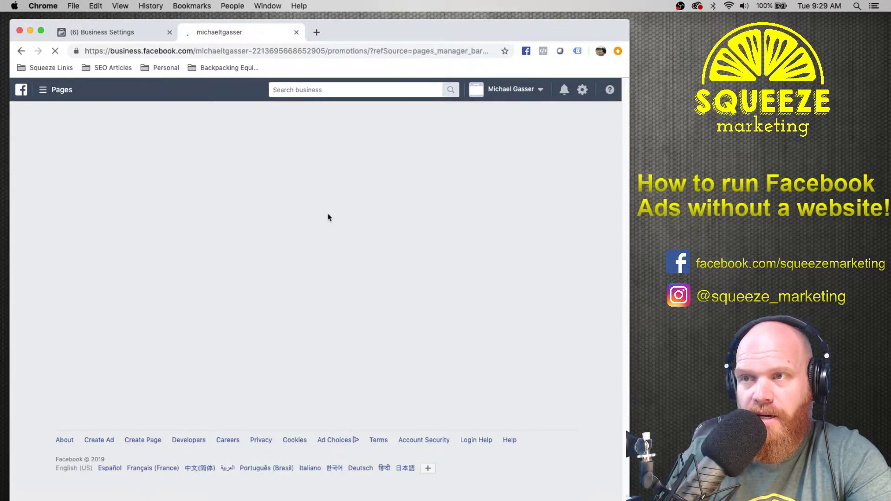
{"action": "scroll", "coordinate": [393, 258], "scroll_direction": "down", "scroll_amount": 3}
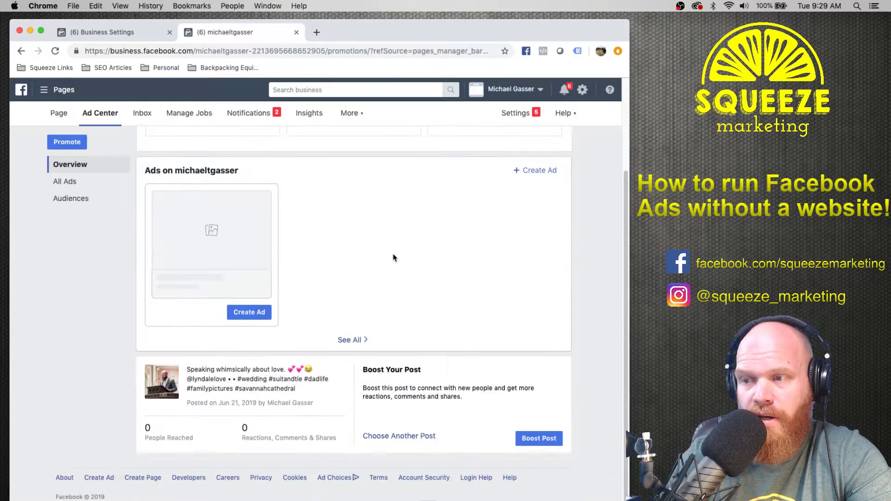
{"action": "scroll", "coordinate": [554, 280], "scroll_direction": "up", "scroll_amount": 3}
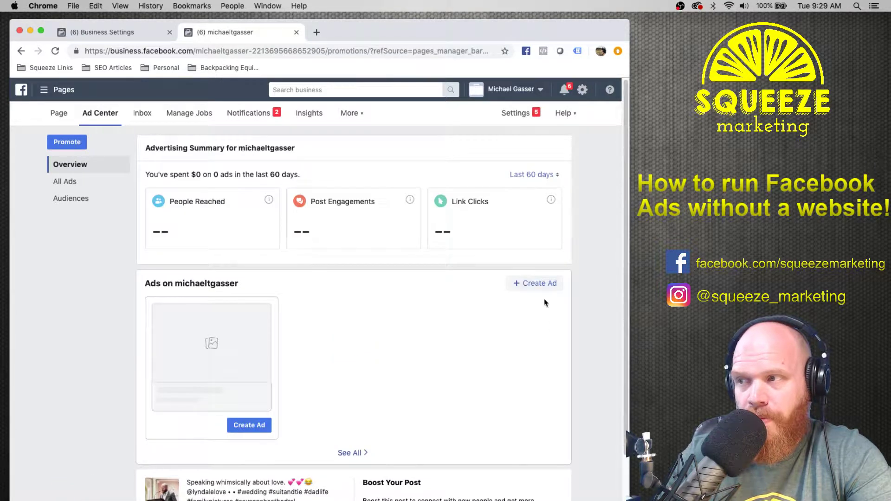
{"action": "scroll", "coordinate": [114, 265], "scroll_direction": "down", "scroll_amount": 3}
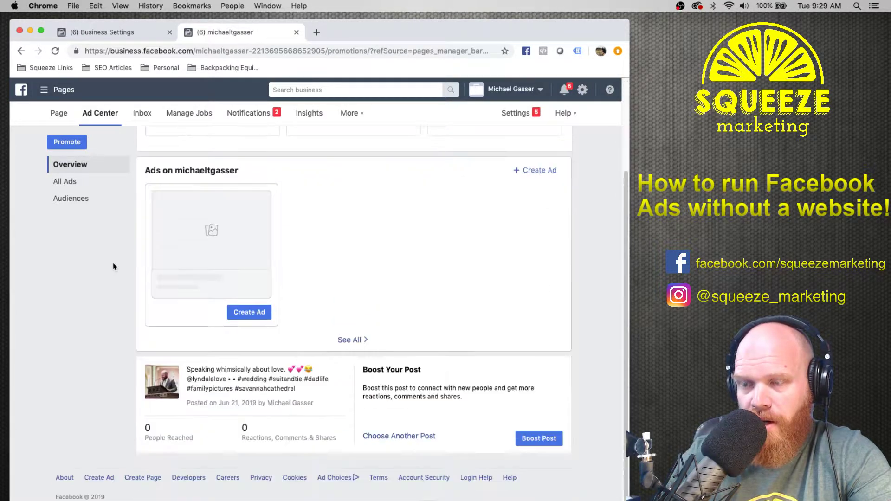
{"action": "scroll", "coordinate": [584, 345], "scroll_direction": "up", "scroll_amount": 1}
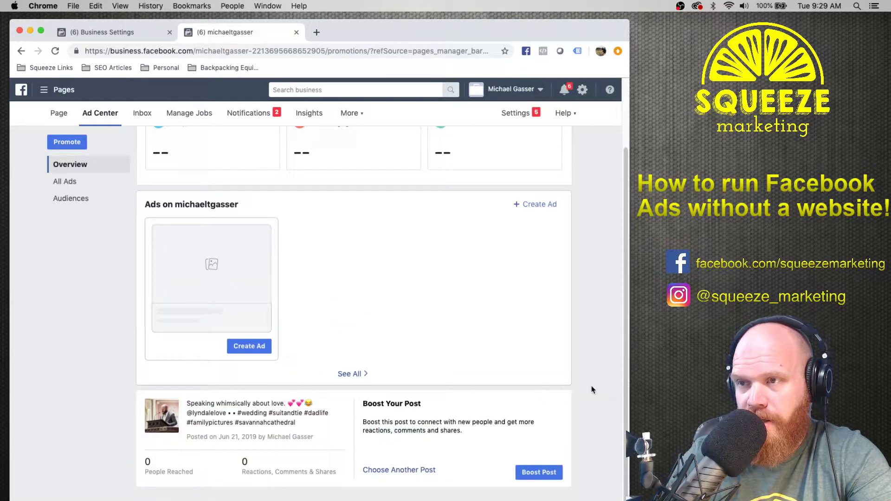
{"action": "left_click", "coordinate": [350, 376]}
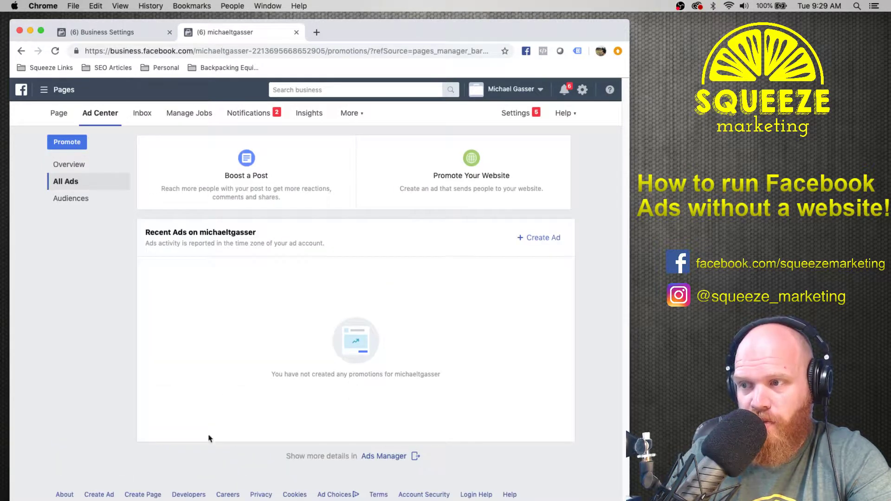
Open Ads Manager and turn off the two old Instagram post campaigns.
{"action": "left_click", "coordinate": [370, 457]}
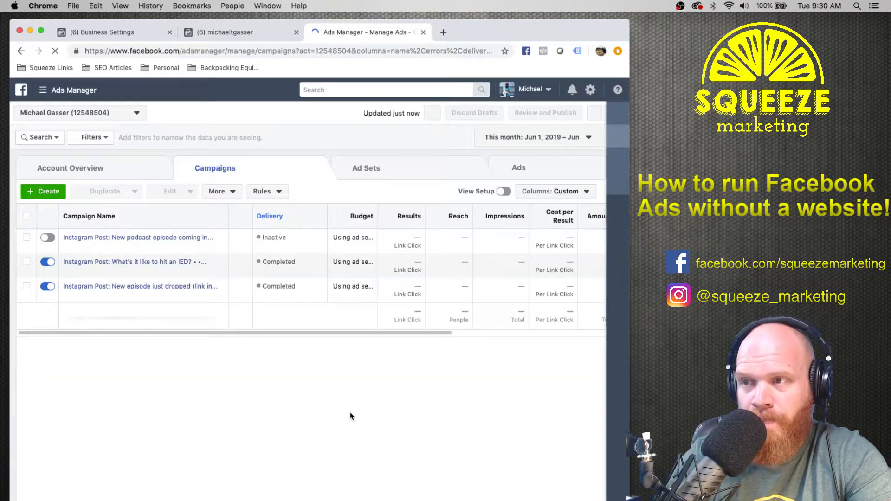
{"action": "left_click", "coordinate": [48, 263]}
{"action": "left_click", "coordinate": [47, 287]}
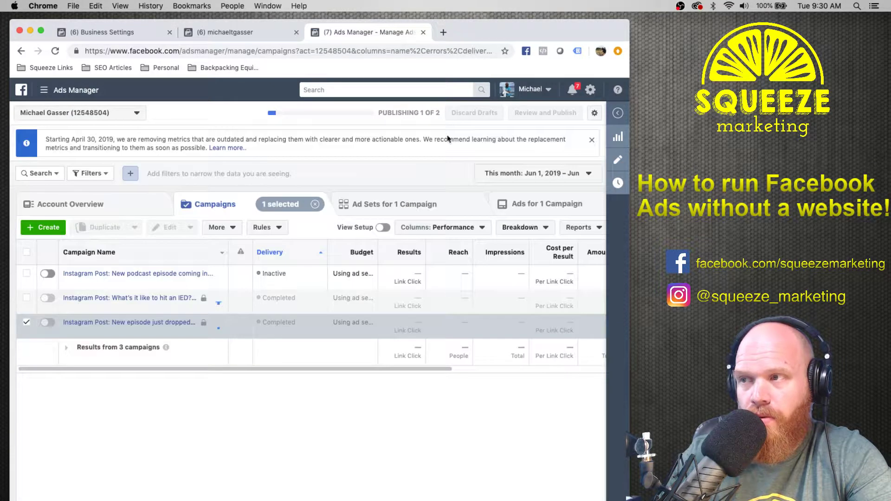
Switch to the business ad account, dismiss the notices, and view its Account Overview.
{"action": "left_click", "coordinate": [541, 91]}
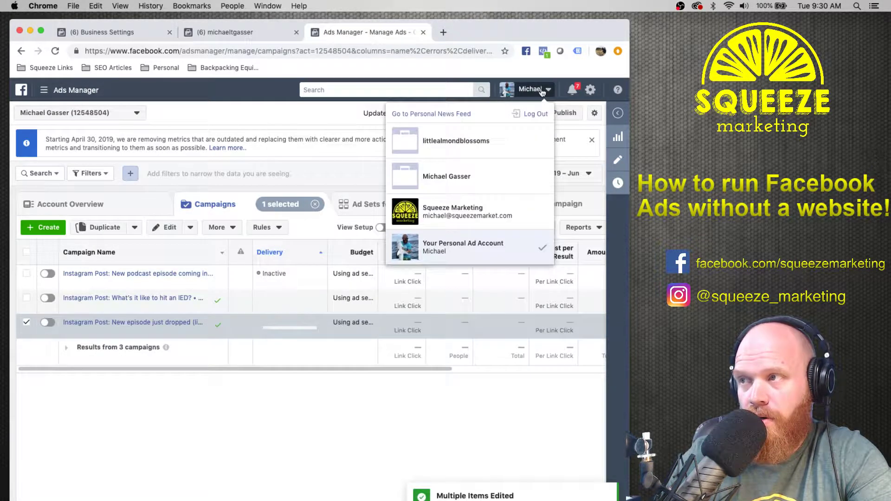
{"action": "left_click", "coordinate": [446, 176]}
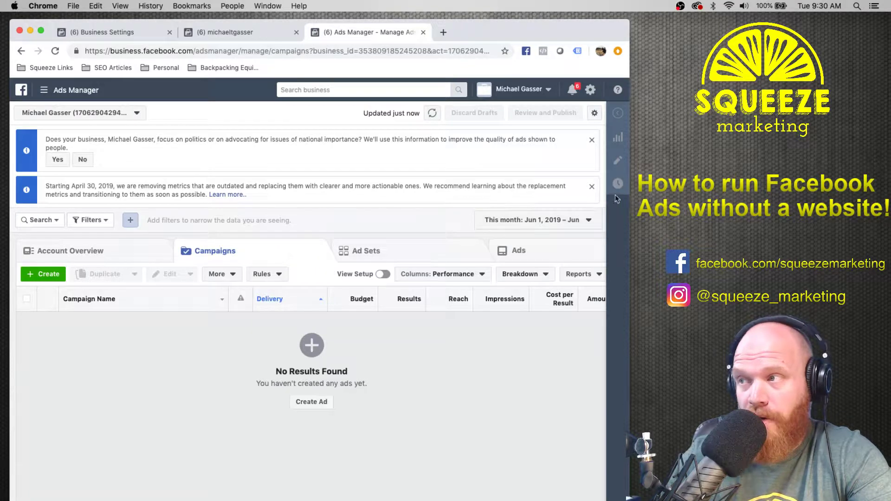
{"action": "left_click", "coordinate": [592, 141]}
{"action": "left_click", "coordinate": [593, 142]}
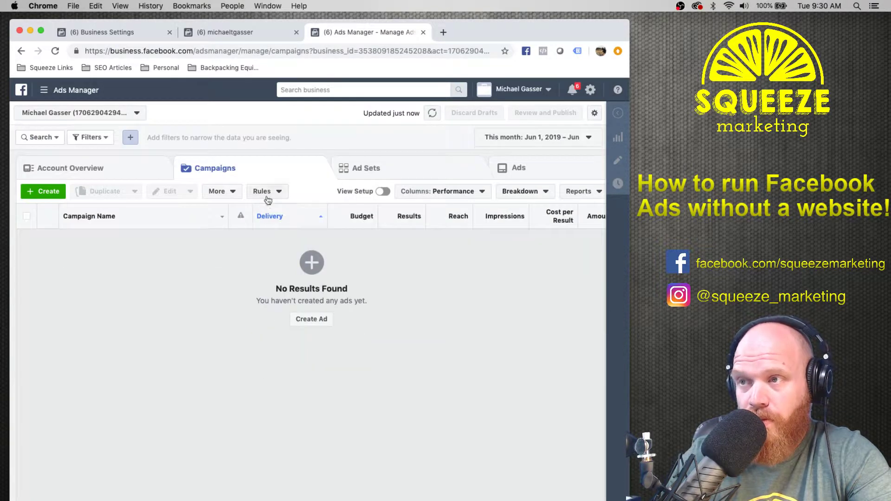
{"action": "left_click", "coordinate": [58, 171]}
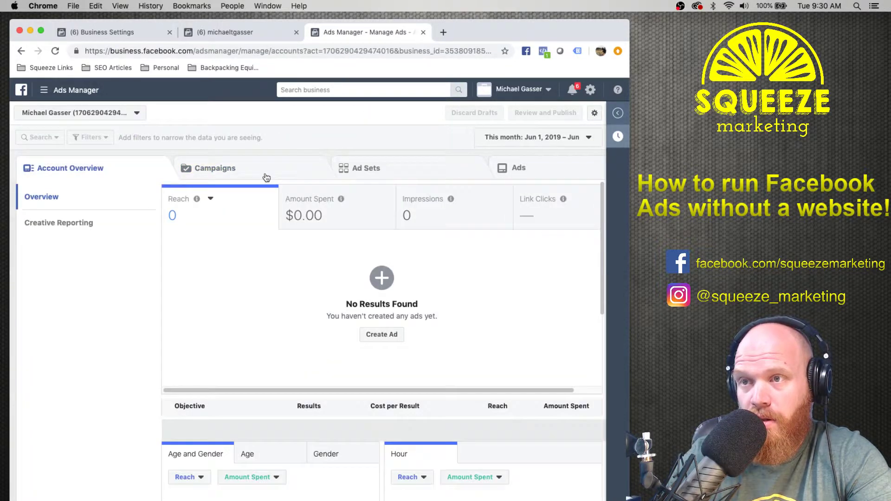
From the Campaigns tab, create a new ad and choose the Conversions objective.
{"action": "left_click", "coordinate": [230, 169]}
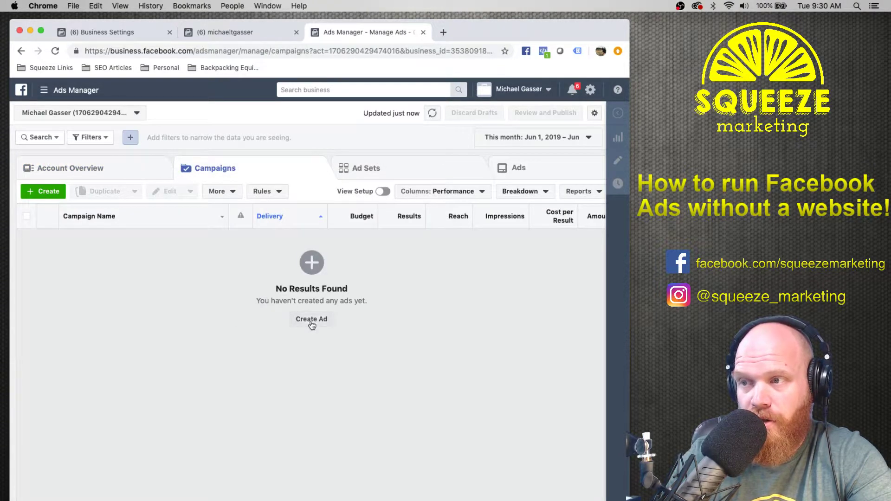
{"action": "left_click", "coordinate": [311, 320]}
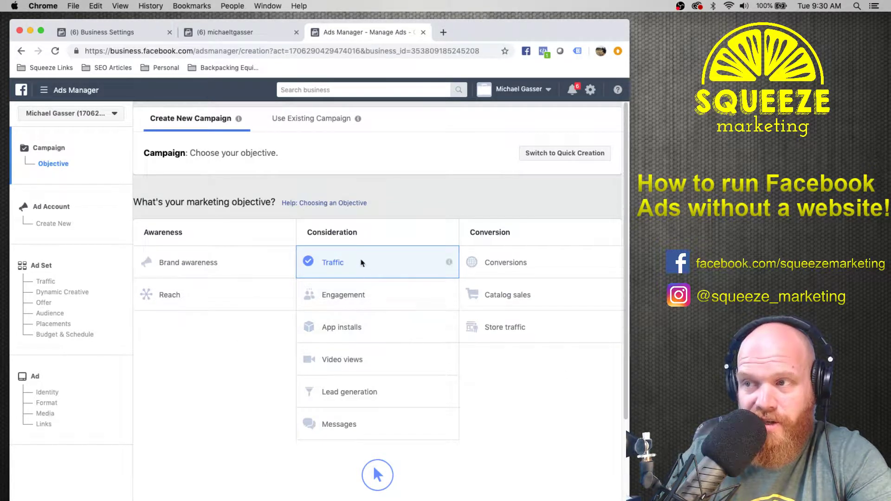
{"action": "scroll", "coordinate": [362, 265], "scroll_direction": "down", "scroll_amount": 5}
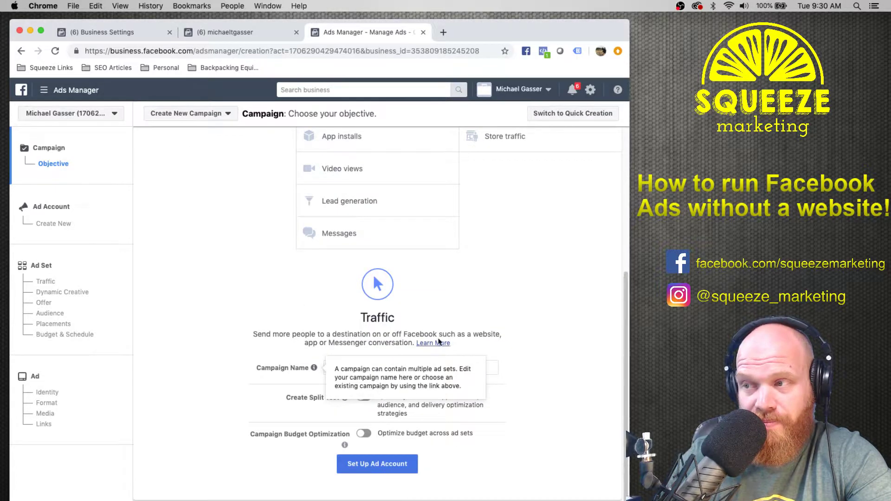
{"action": "scroll", "coordinate": [522, 307], "scroll_direction": "up", "scroll_amount": 2}
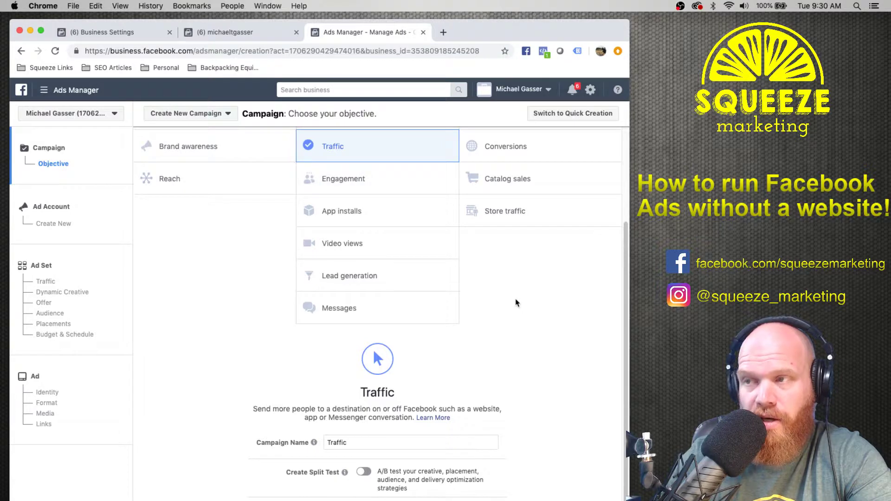
{"action": "scroll", "coordinate": [517, 302], "scroll_direction": "up", "scroll_amount": 3}
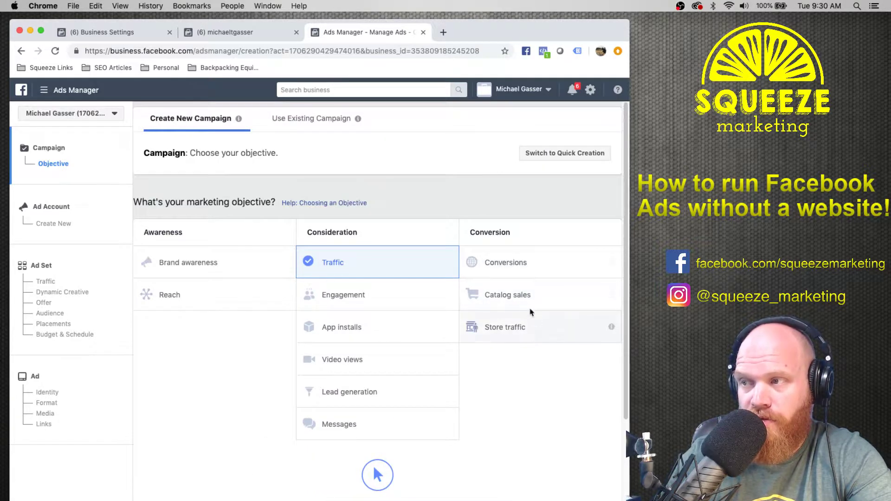
{"action": "left_click", "coordinate": [529, 258]}
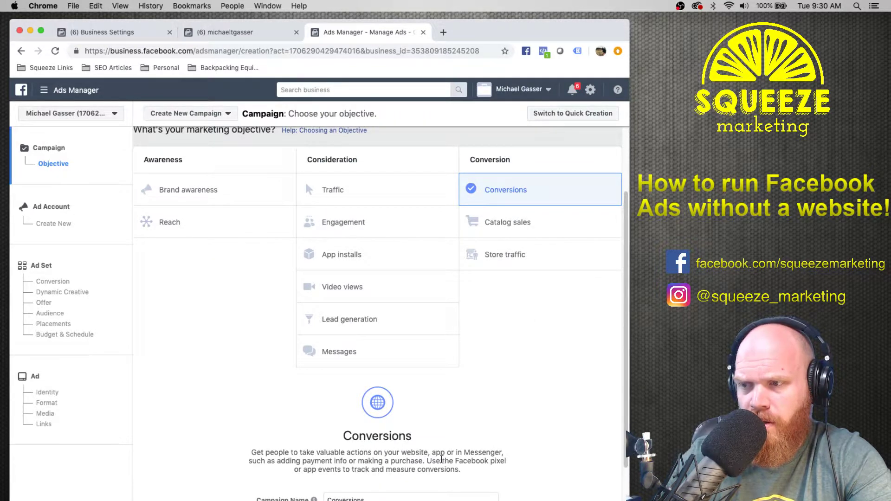
Try the Brand awareness, Reach, Engagement and Traffic objectives in turn.
{"action": "scroll", "coordinate": [429, 459], "scroll_direction": "up", "scroll_amount": 2}
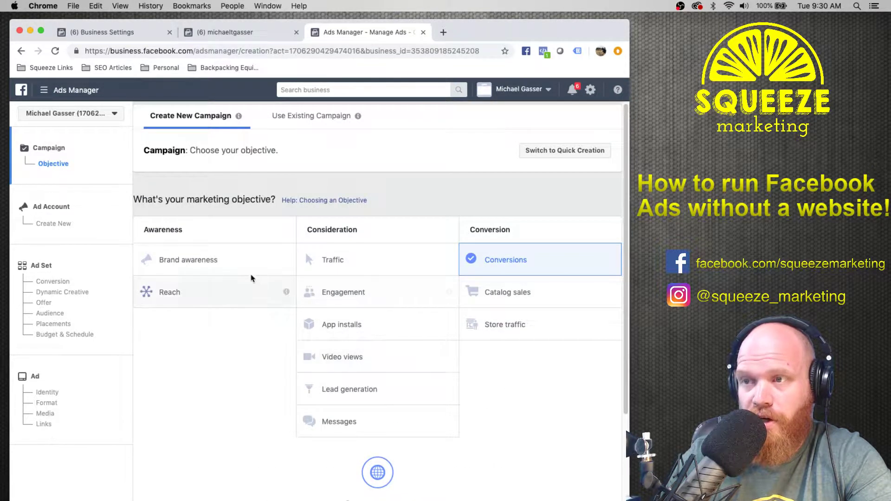
{"action": "left_click", "coordinate": [251, 263]}
{"action": "scroll", "coordinate": [207, 361], "scroll_direction": "up", "scroll_amount": 1}
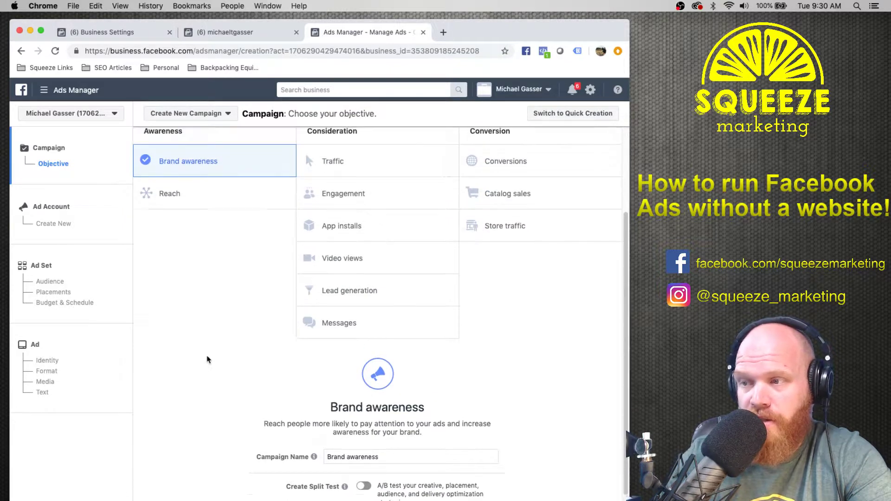
{"action": "scroll", "coordinate": [207, 325], "scroll_direction": "up", "scroll_amount": 1}
{"action": "left_click", "coordinate": [209, 244]}
{"action": "scroll", "coordinate": [259, 335], "scroll_direction": "up", "scroll_amount": 4}
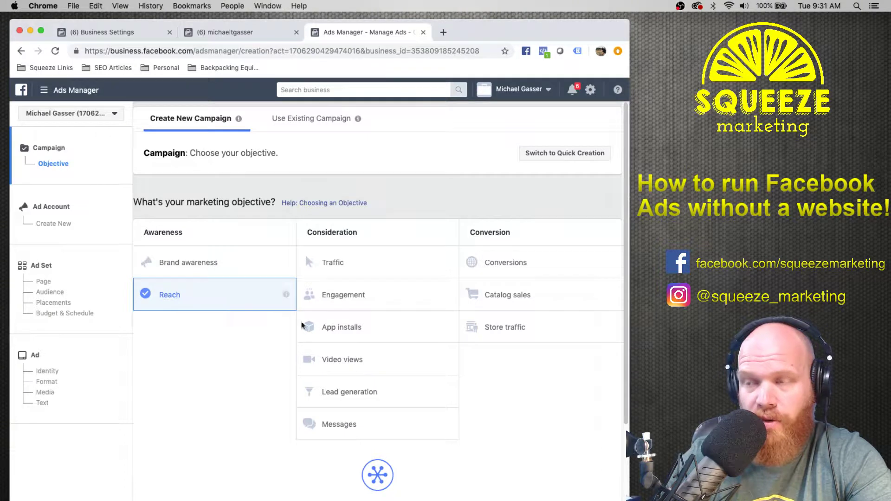
{"action": "left_click", "coordinate": [388, 297]}
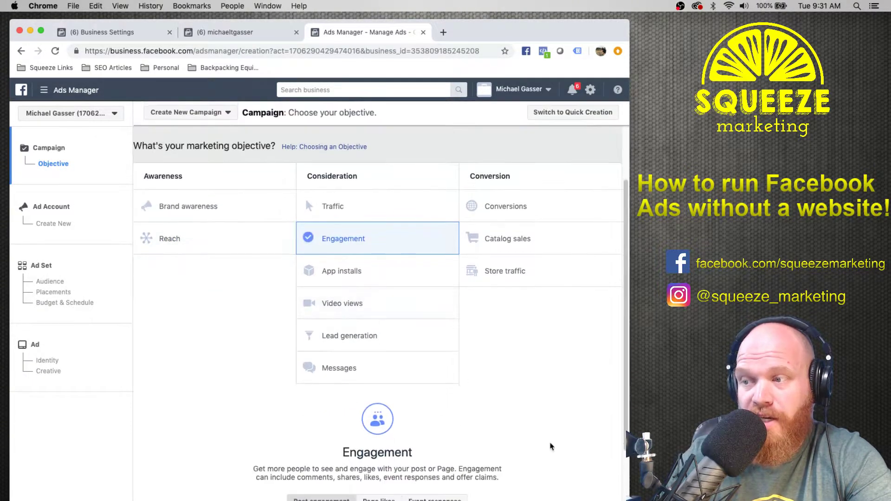
{"action": "left_click", "coordinate": [446, 205]}
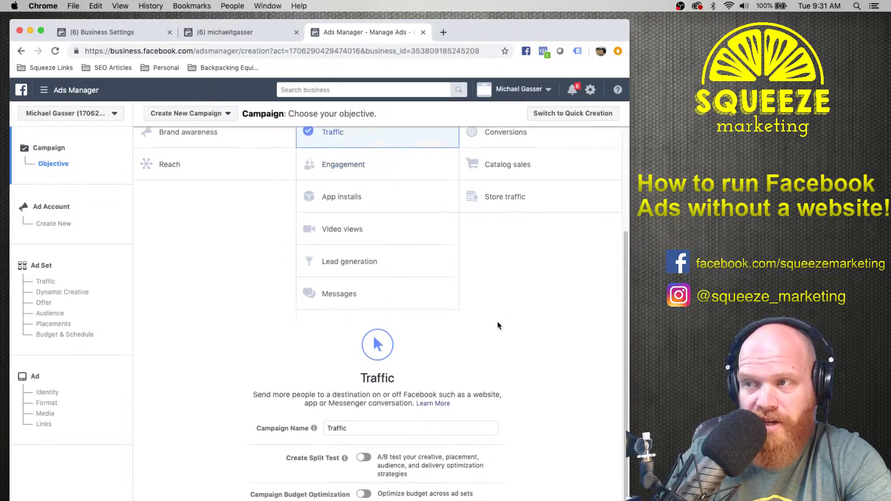
Settle on Brand awareness as the objective, so the campaign is named Brand awareness.
{"action": "scroll", "coordinate": [517, 333], "scroll_direction": "up", "scroll_amount": 1}
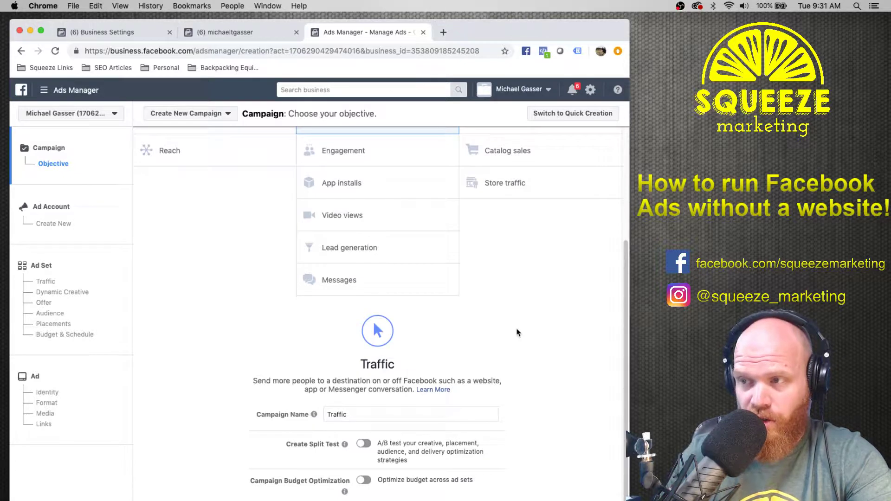
{"action": "scroll", "coordinate": [507, 323], "scroll_direction": "up", "scroll_amount": 1}
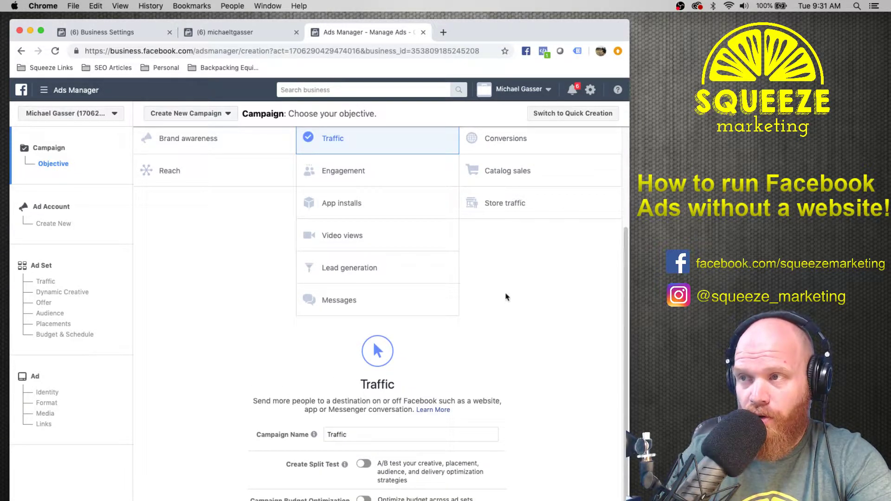
{"action": "left_click", "coordinate": [221, 144]}
{"action": "scroll", "coordinate": [459, 342], "scroll_direction": "down", "scroll_amount": 2}
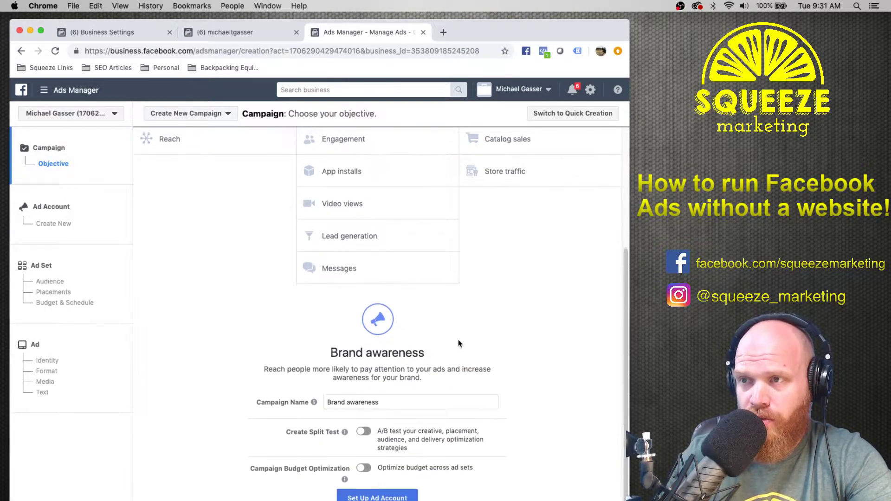
{"action": "scroll", "coordinate": [519, 384], "scroll_direction": "up", "scroll_amount": 3}
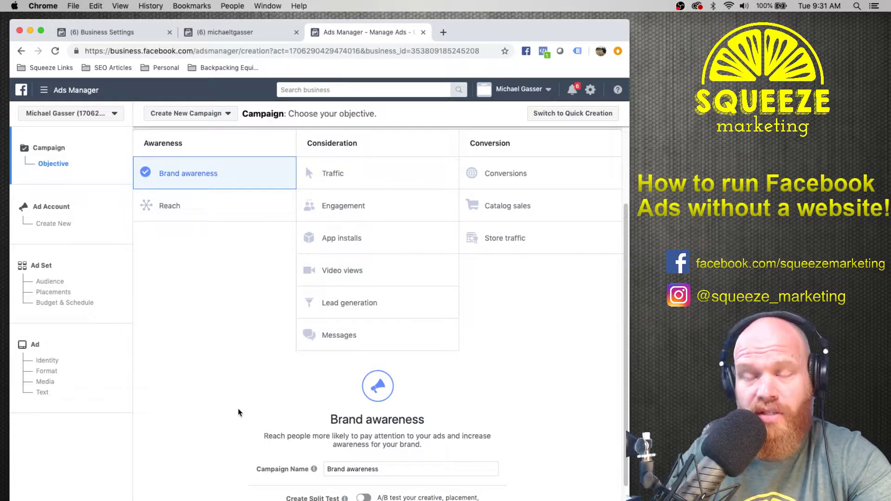
{"action": "scroll", "coordinate": [239, 411], "scroll_direction": "down", "scroll_amount": 3}
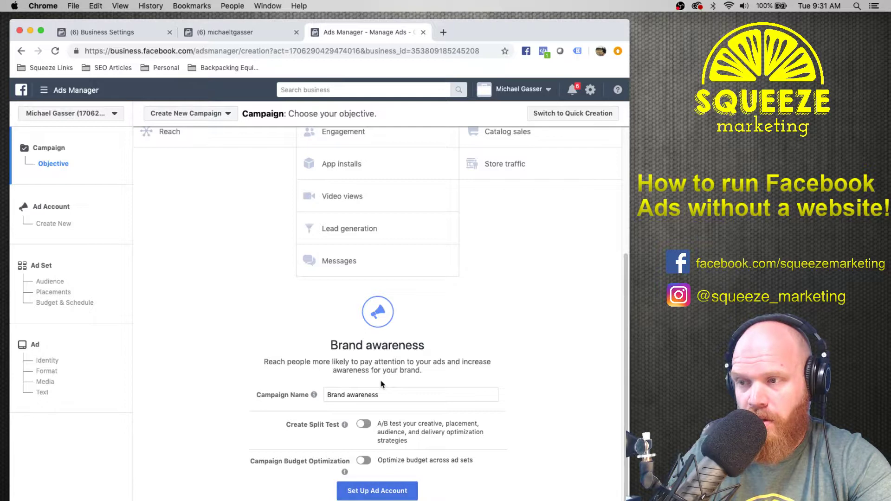
Set the new ad account's time zone to America/New_York under advanced options and continue.
{"action": "left_click", "coordinate": [387, 492]}
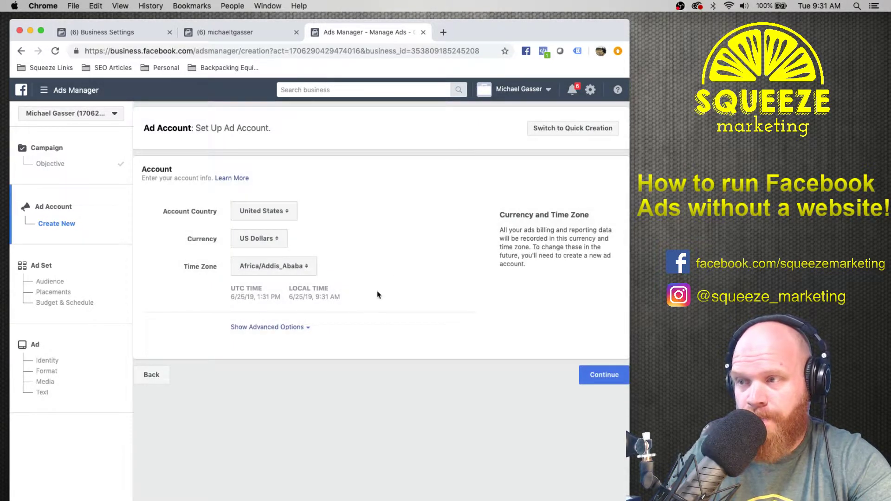
{"action": "left_click", "coordinate": [289, 327]}
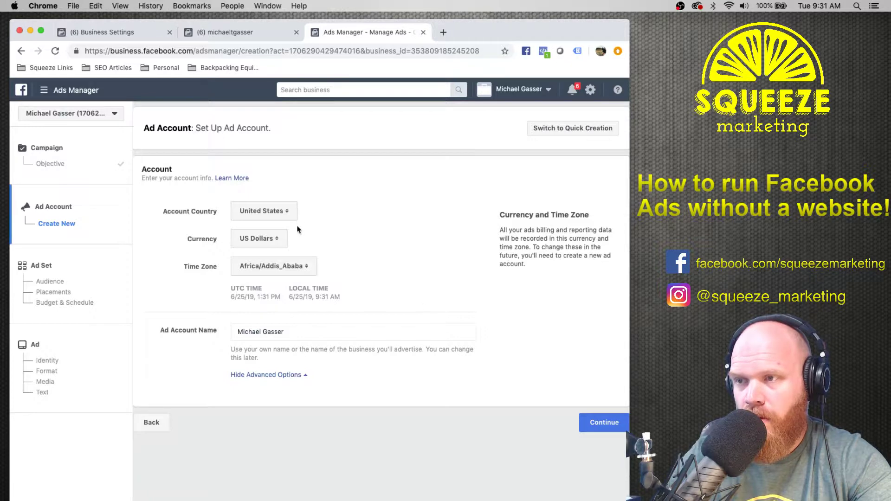
{"action": "left_click", "coordinate": [292, 266]}
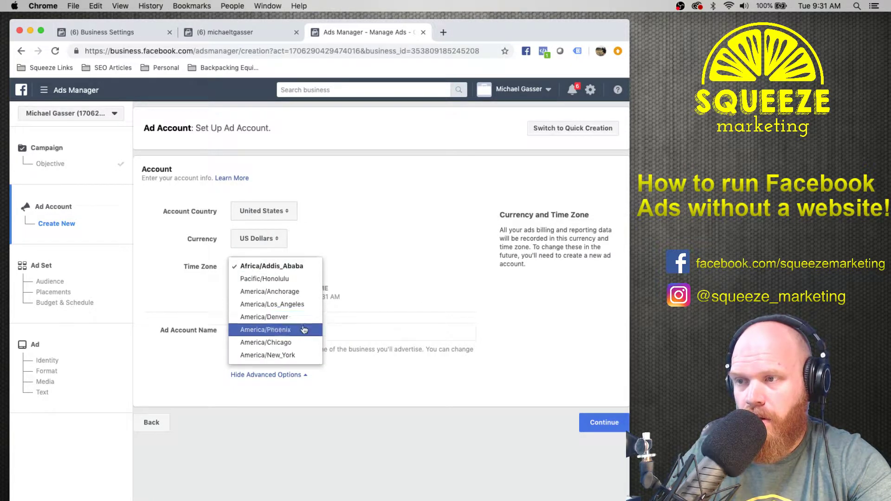
{"action": "left_click", "coordinate": [296, 356]}
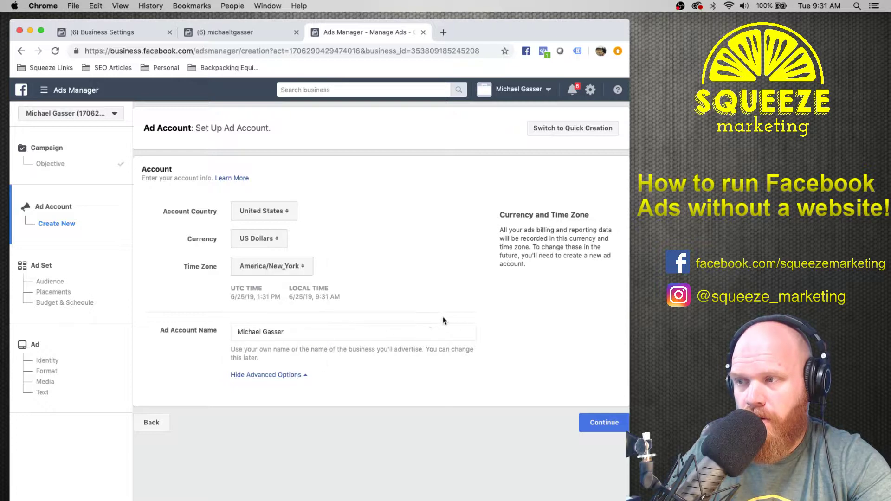
{"action": "left_click", "coordinate": [601, 422]}
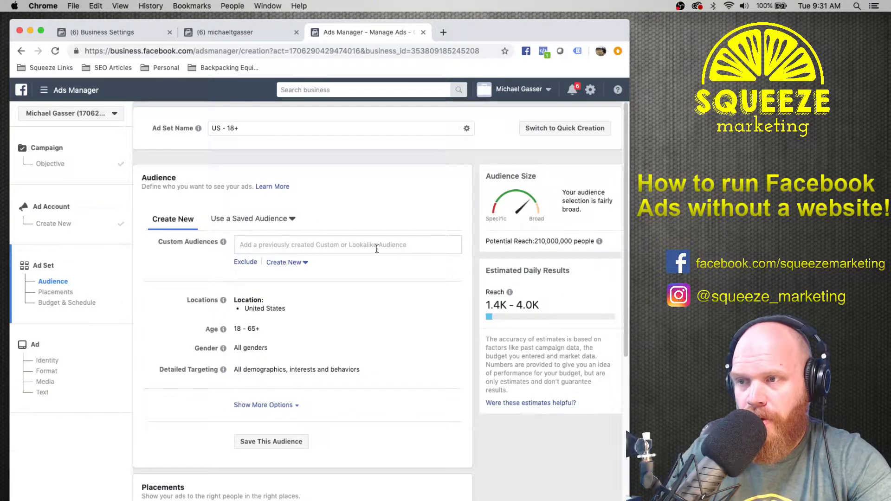
Switch to manual placements, review the placement lists and $5.00 daily budget, then continue.
{"action": "scroll", "coordinate": [408, 318], "scroll_direction": "down", "scroll_amount": 10}
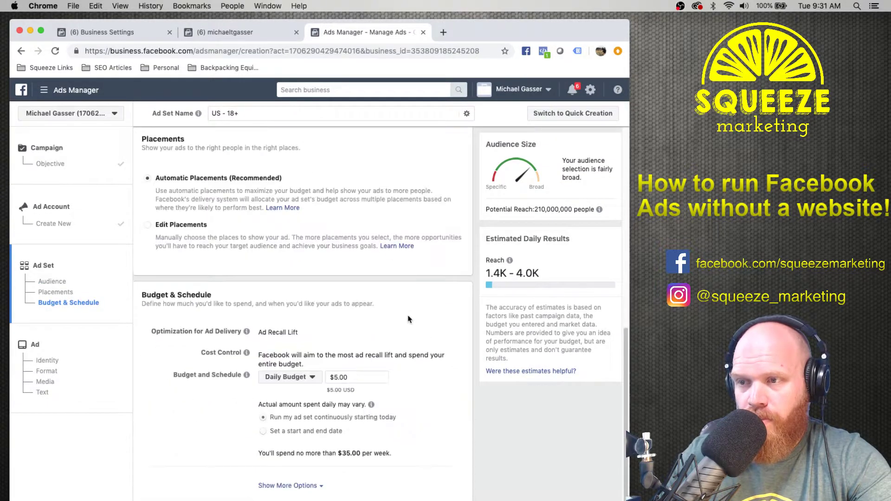
{"action": "left_click", "coordinate": [178, 227]}
{"action": "scroll", "coordinate": [401, 301], "scroll_direction": "down", "scroll_amount": 3}
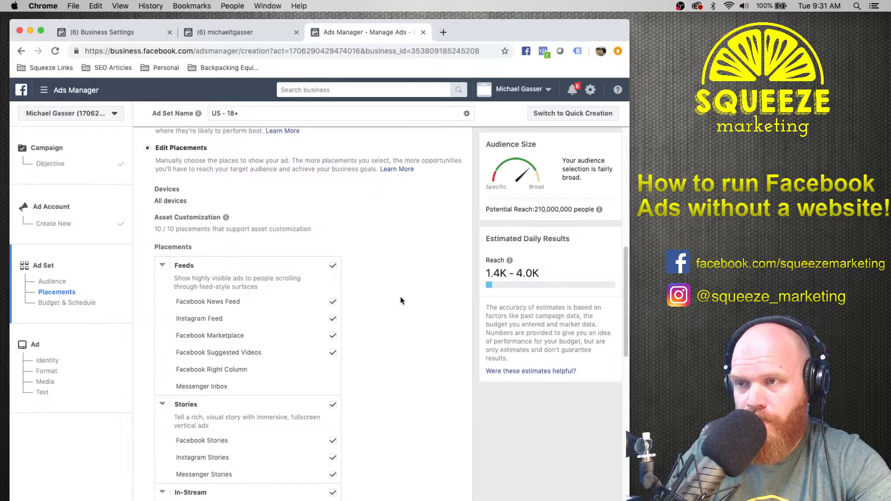
{"action": "scroll", "coordinate": [388, 319], "scroll_direction": "down", "scroll_amount": 20}
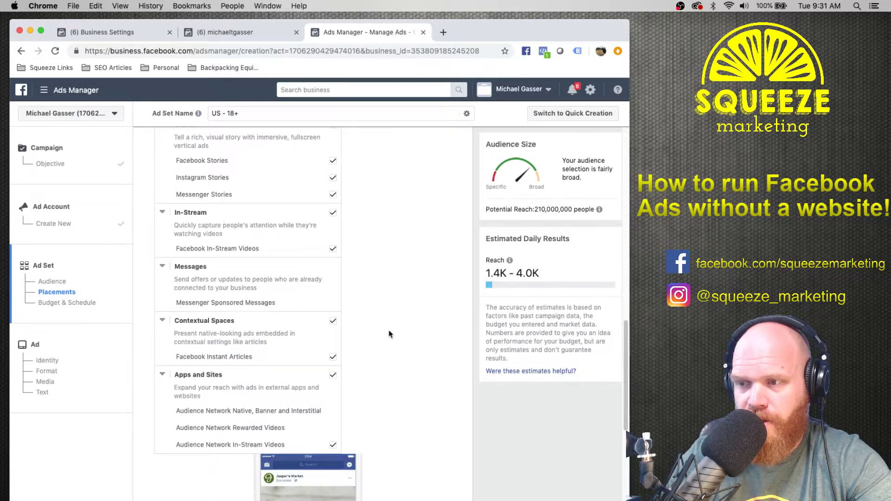
{"action": "scroll", "coordinate": [389, 334], "scroll_direction": "down", "scroll_amount": 12}
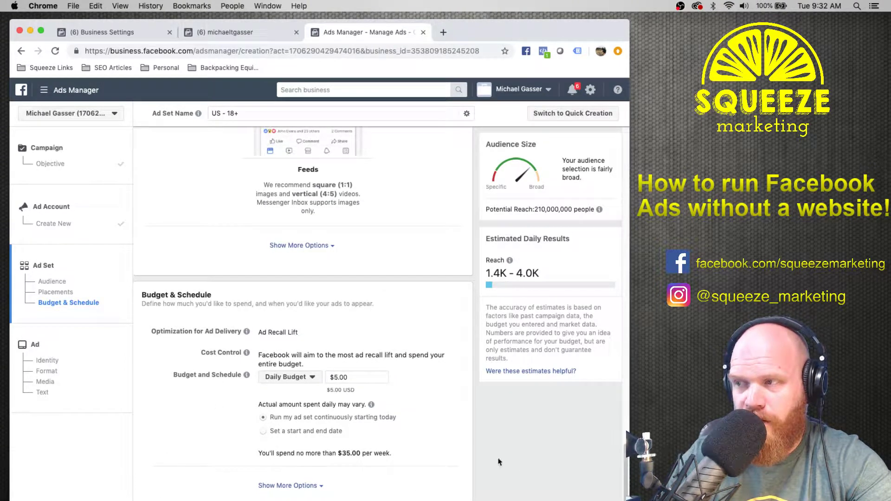
{"action": "left_click", "coordinate": [473, 499]}
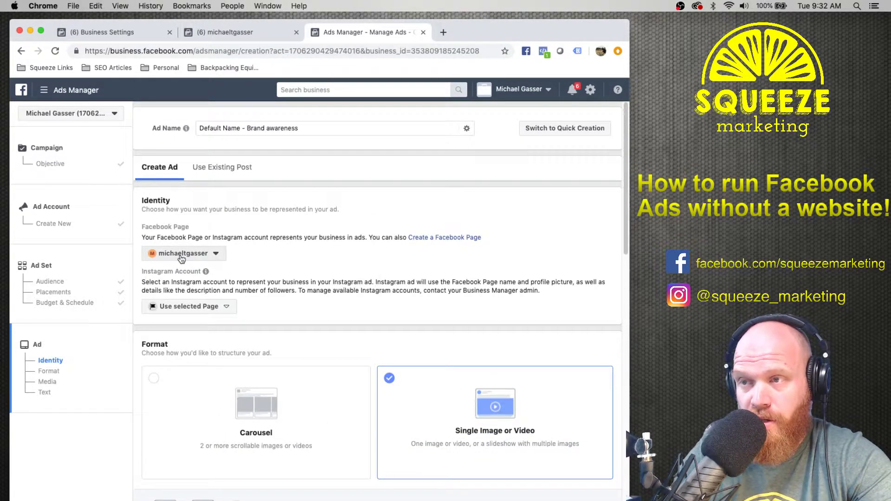
{"action": "left_click", "coordinate": [200, 310]}
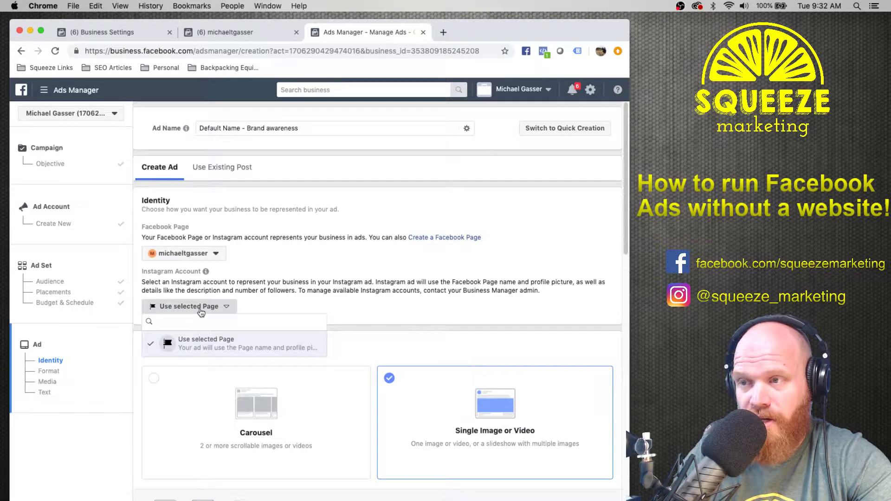
{"action": "left_click", "coordinate": [201, 310]}
{"action": "scroll", "coordinate": [259, 287], "scroll_direction": "down", "scroll_amount": 4}
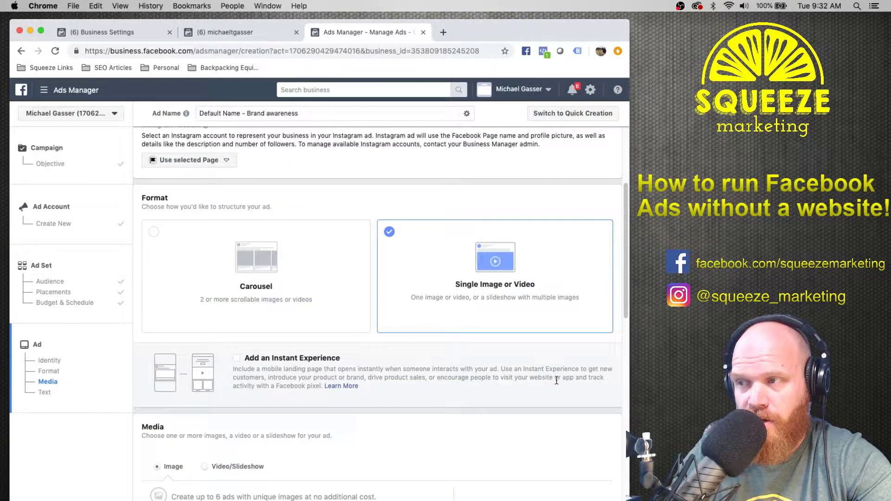
{"action": "scroll", "coordinate": [461, 394], "scroll_direction": "down", "scroll_amount": 5}
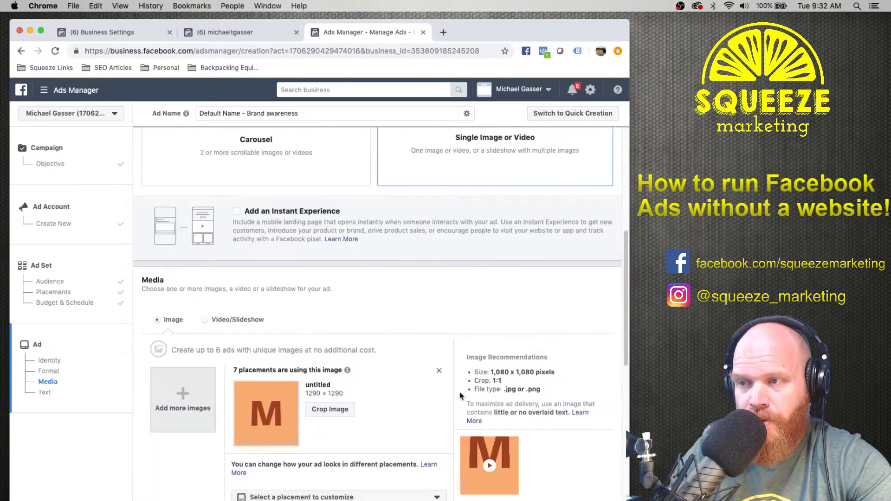
{"action": "scroll", "coordinate": [408, 320], "scroll_direction": "down", "scroll_amount": 4}
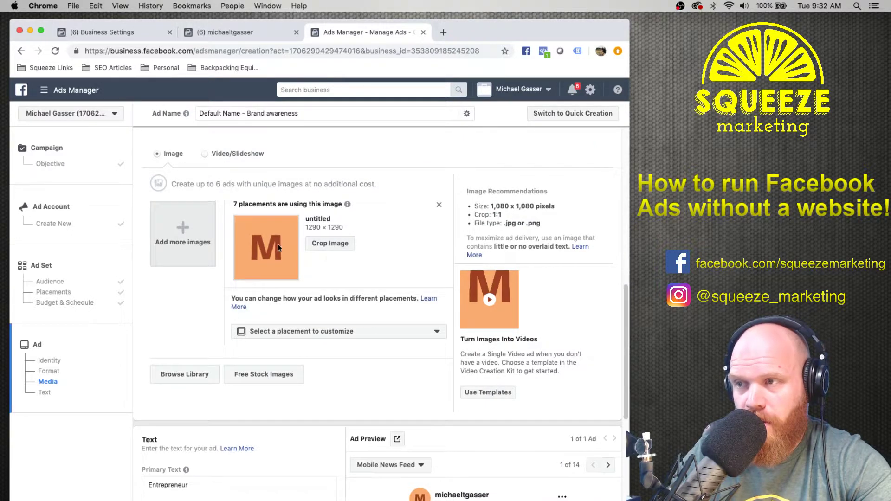
{"action": "left_click", "coordinate": [323, 334]}
{"action": "left_click", "coordinate": [323, 333]}
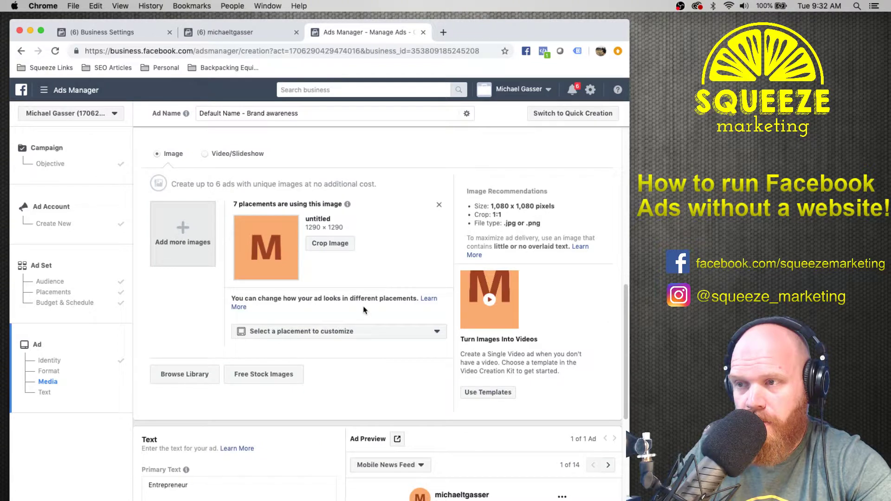
{"action": "scroll", "coordinate": [365, 310], "scroll_direction": "down", "scroll_amount": 4}
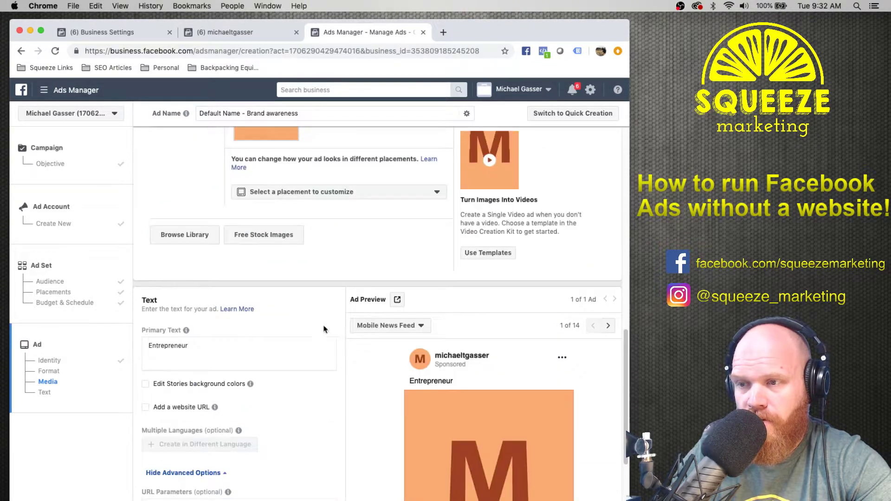
{"action": "scroll", "coordinate": [323, 329], "scroll_direction": "down", "scroll_amount": 2}
{"action": "mouse_move", "coordinate": [212, 346]}
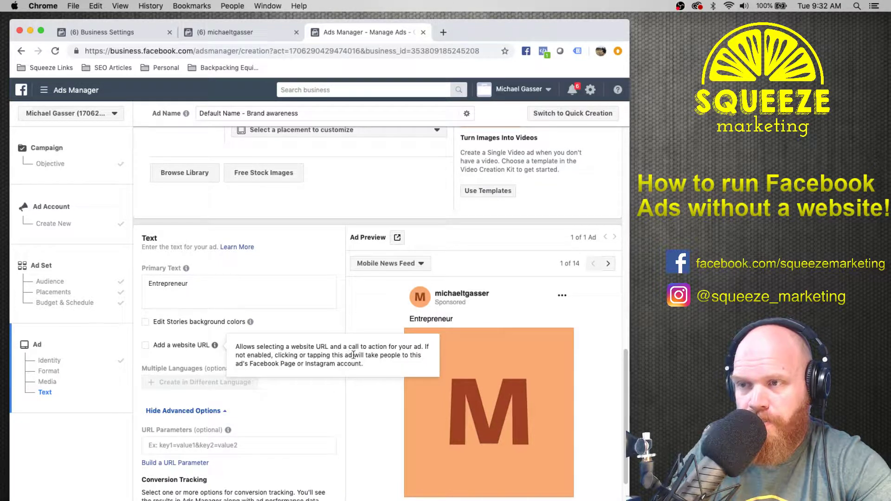
{"action": "scroll", "coordinate": [364, 343], "scroll_direction": "down", "scroll_amount": 2}
{"action": "scroll", "coordinate": [312, 334], "scroll_direction": "down", "scroll_amount": 2}
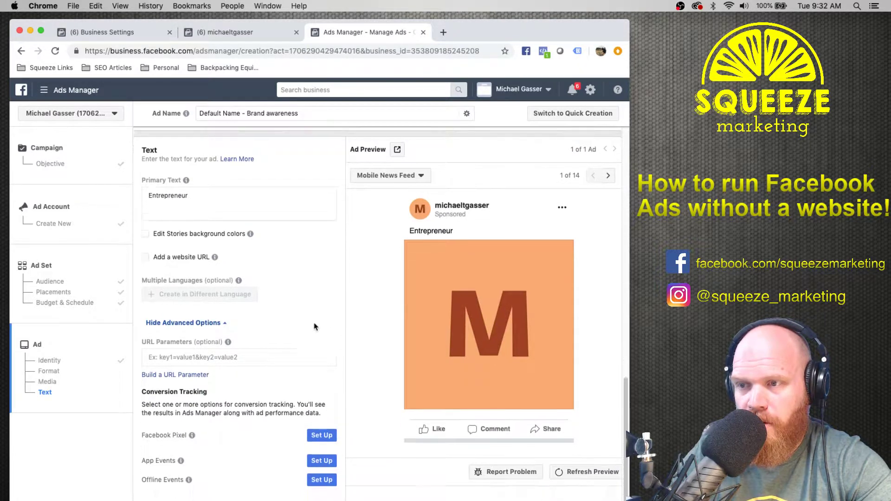
{"action": "mouse_move", "coordinate": [218, 217]}
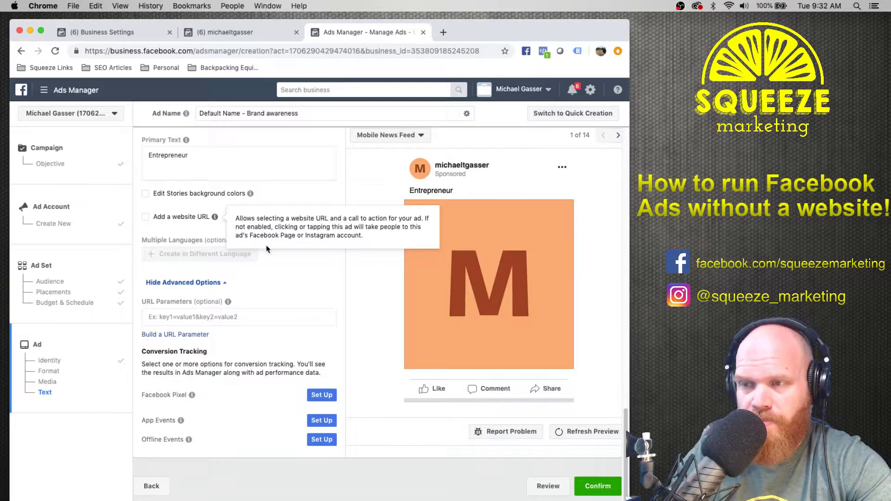
{"action": "scroll", "coordinate": [347, 325], "scroll_direction": "down", "scroll_amount": 1}
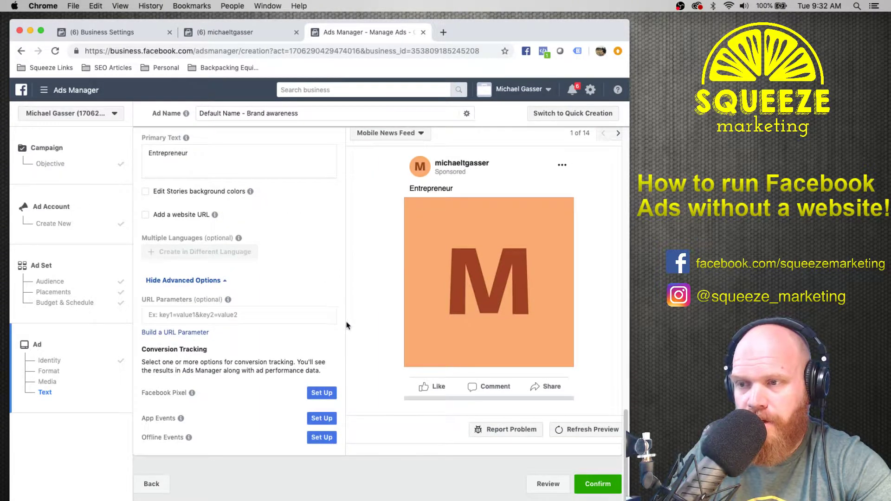
Abandon the unpaid draft, switch to another ad account, and choose the Traffic objective.
{"action": "left_click", "coordinate": [598, 484]}
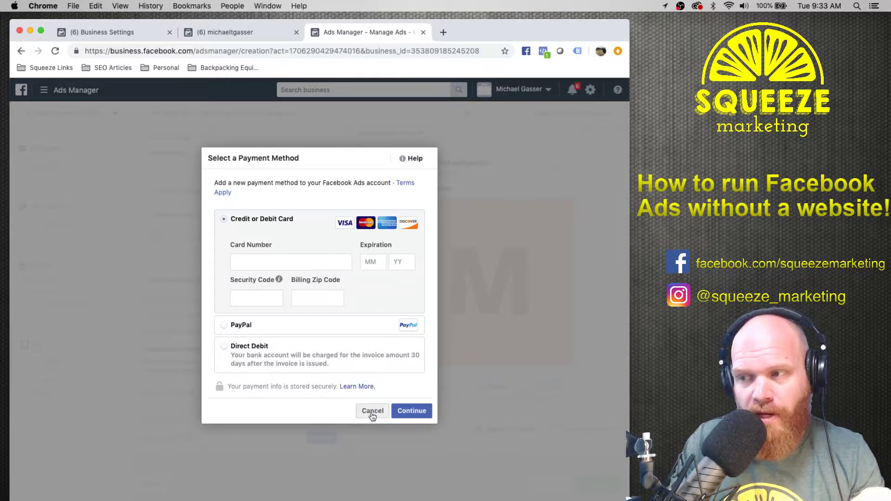
{"action": "left_click", "coordinate": [372, 411]}
{"action": "left_click", "coordinate": [89, 114]}
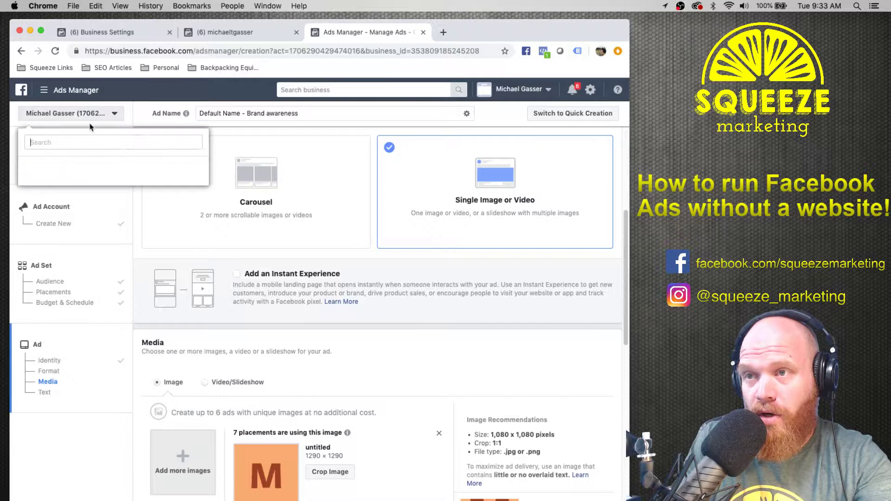
{"action": "left_click", "coordinate": [74, 216]}
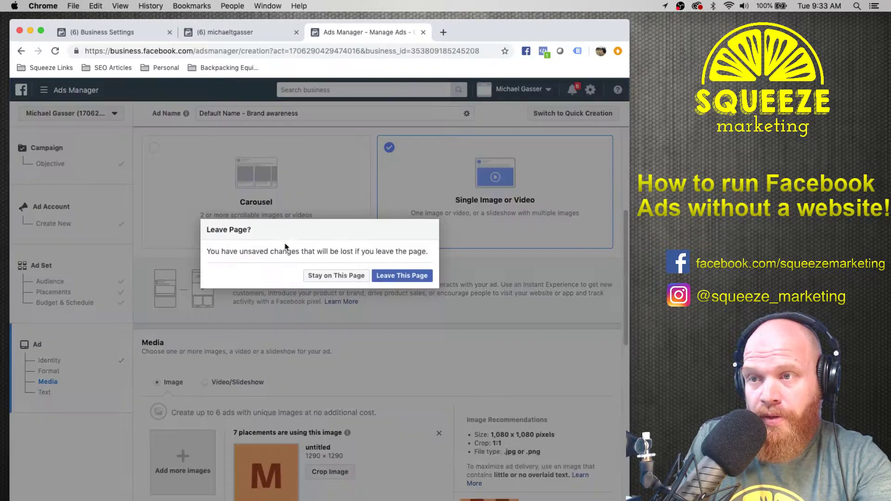
{"action": "left_click", "coordinate": [392, 276]}
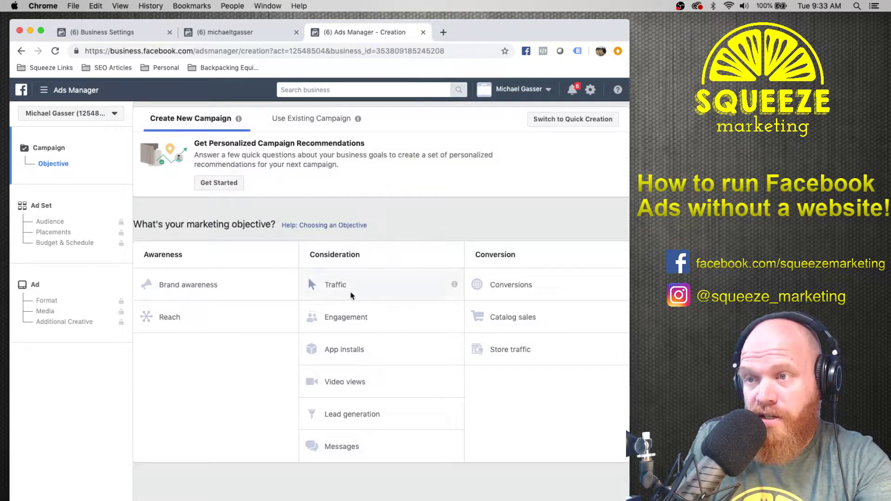
{"action": "left_click", "coordinate": [422, 275]}
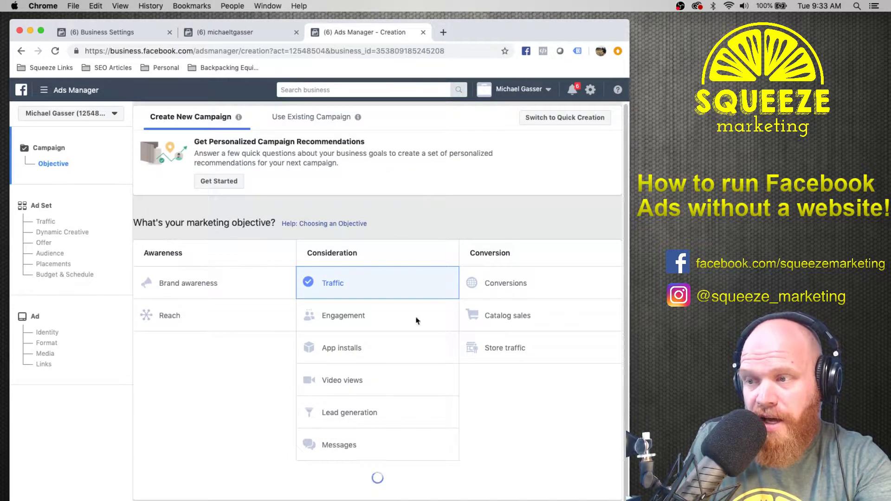
Keep the campaign name Traffic and continue to the US - 18+ ad set.
{"action": "scroll", "coordinate": [497, 429], "scroll_direction": "down", "scroll_amount": 2}
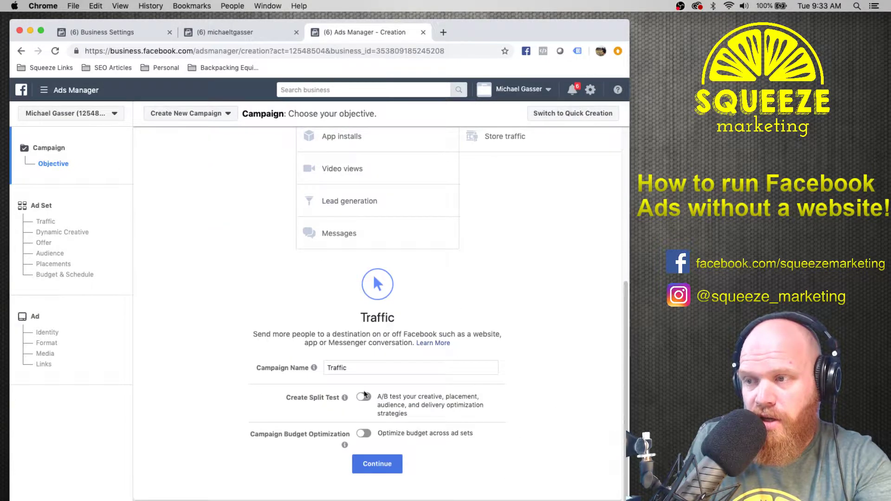
{"action": "left_click", "coordinate": [374, 463]}
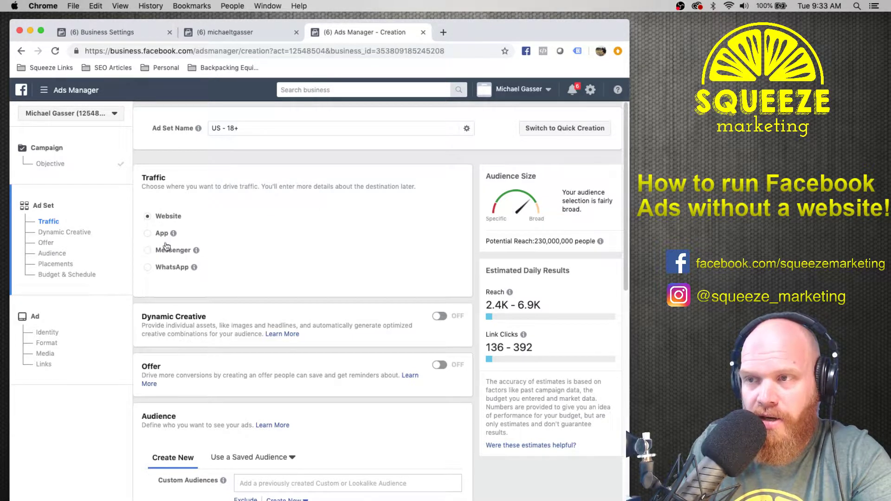
Set the ad set's traffic destination to Messenger after trying App and WhatsApp.
{"action": "left_click", "coordinate": [148, 235]}
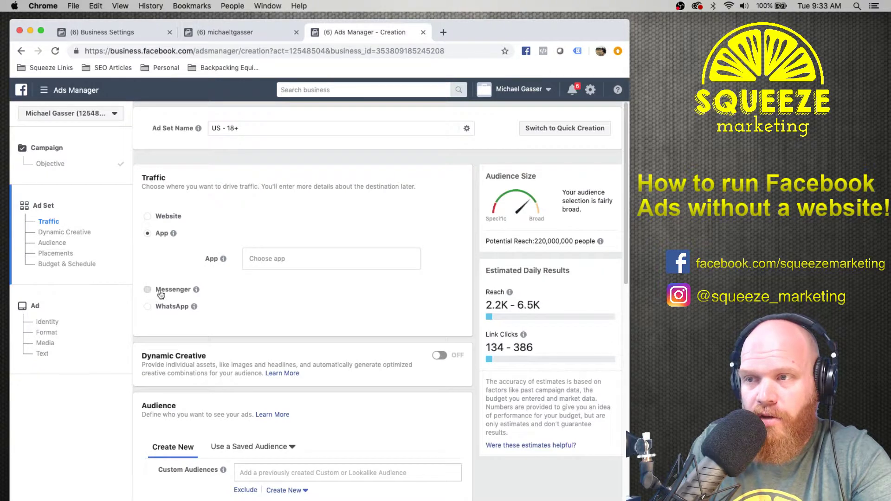
{"action": "left_click", "coordinate": [157, 290]}
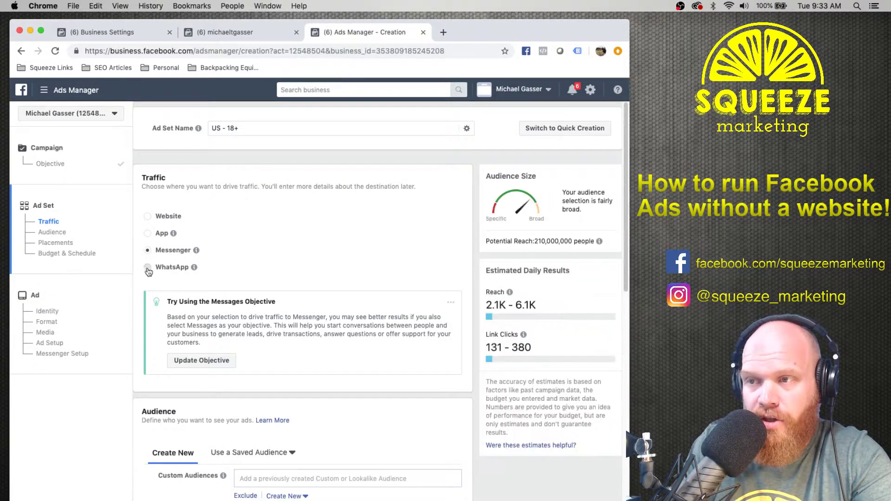
{"action": "left_click", "coordinate": [148, 267]}
{"action": "left_click", "coordinate": [191, 282]}
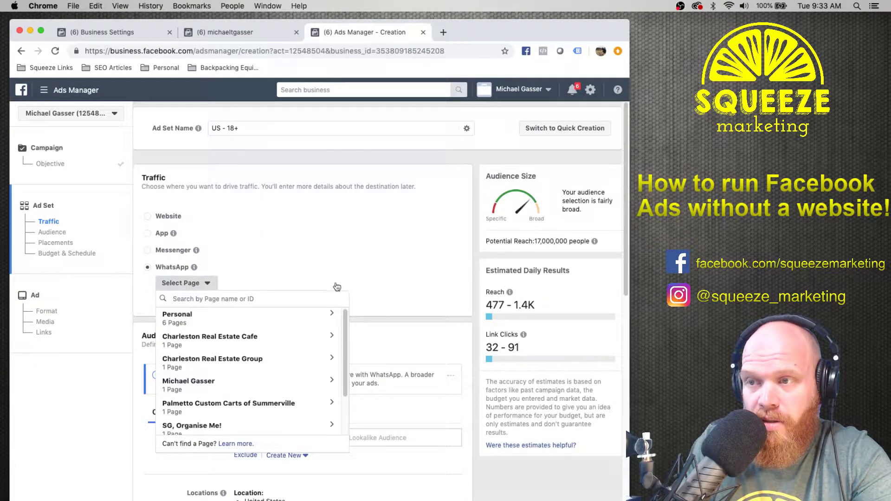
{"action": "left_click", "coordinate": [325, 270]}
{"action": "left_click", "coordinate": [148, 251]}
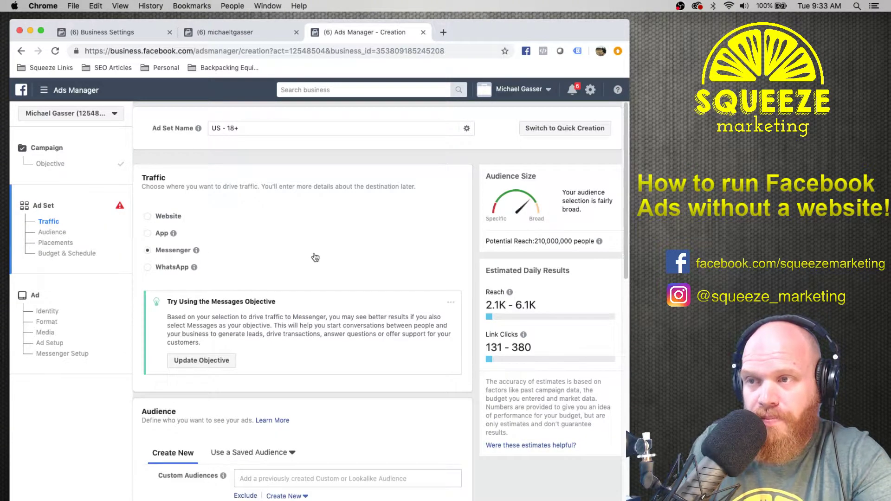
Keep automatic placements and the $20.00 daily budget, then proceed to the ad.
{"action": "scroll", "coordinate": [285, 266], "scroll_direction": "down", "scroll_amount": 1}
{"action": "scroll", "coordinate": [284, 266], "scroll_direction": "down", "scroll_amount": 5}
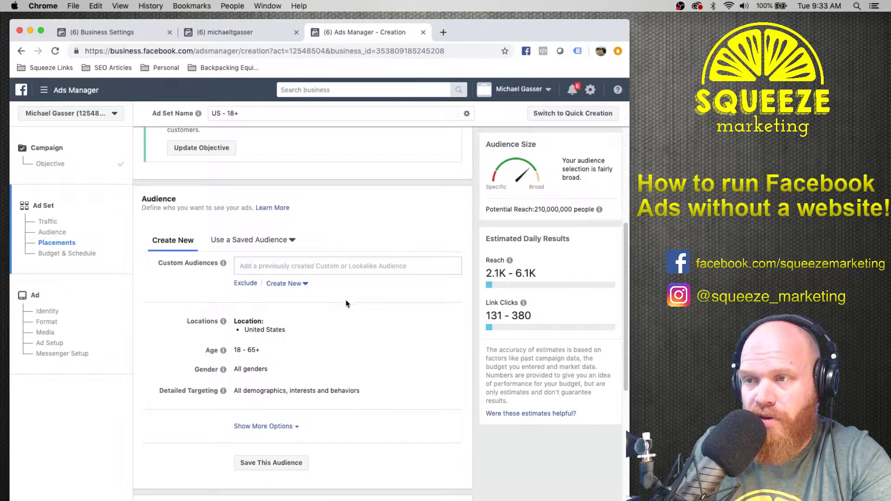
{"action": "scroll", "coordinate": [428, 368], "scroll_direction": "down", "scroll_amount": 8}
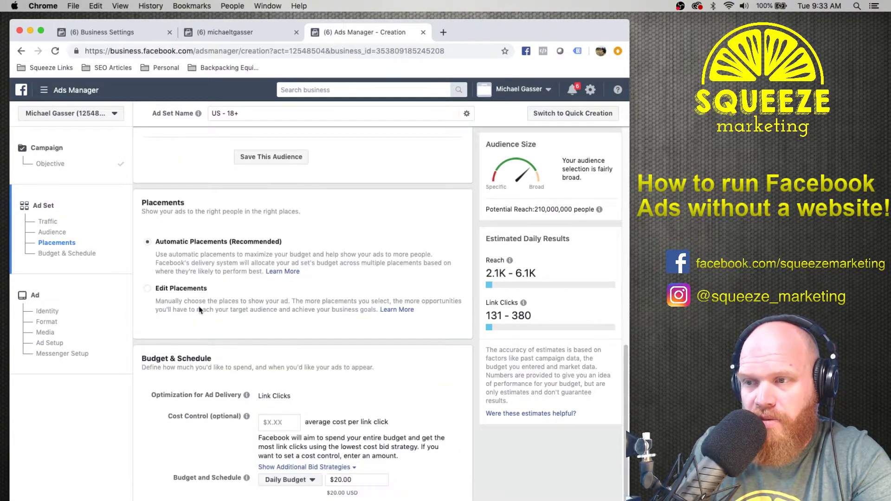
{"action": "scroll", "coordinate": [246, 343], "scroll_direction": "down", "scroll_amount": 3}
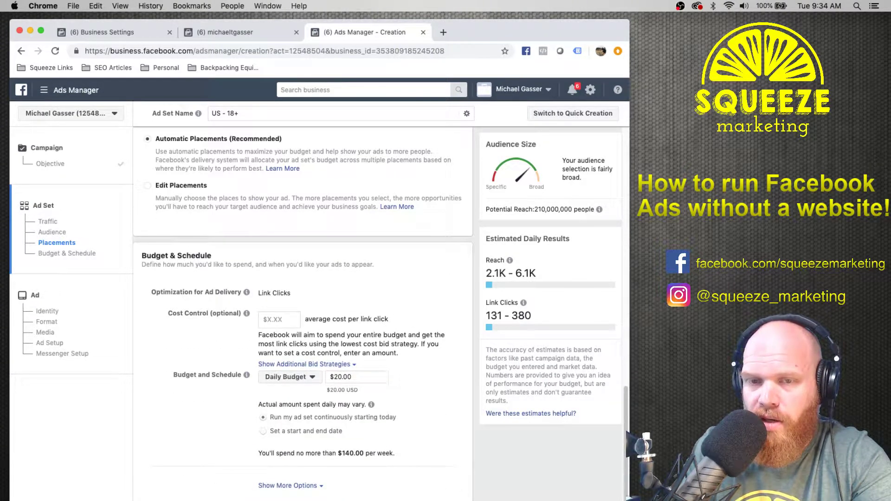
{"action": "left_click", "coordinate": [447, 500]}
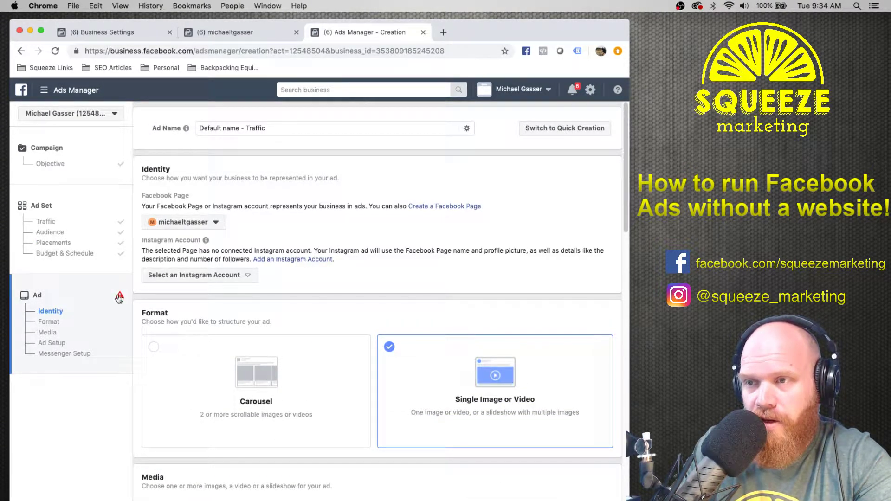
Review the Ad Setup and Messenger Setup sections and the error flagged on the ad.
{"action": "scroll", "coordinate": [364, 298], "scroll_direction": "down", "scroll_amount": 20}
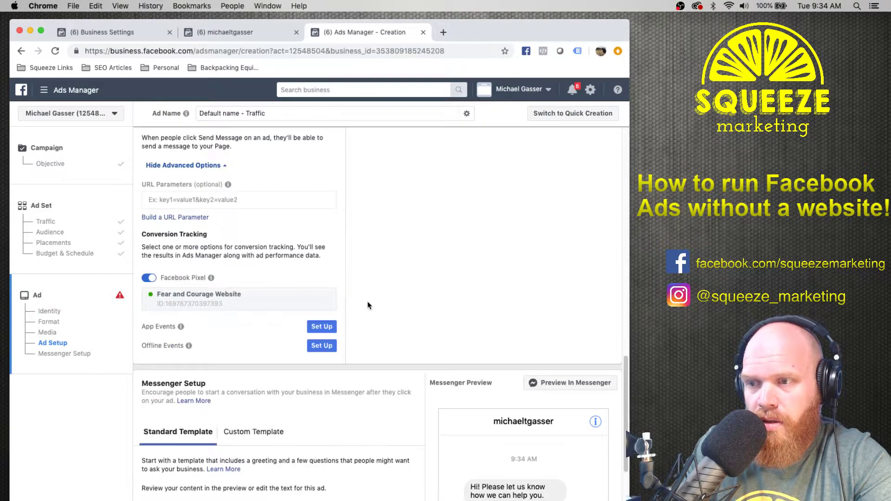
{"action": "left_click", "coordinate": [119, 295]}
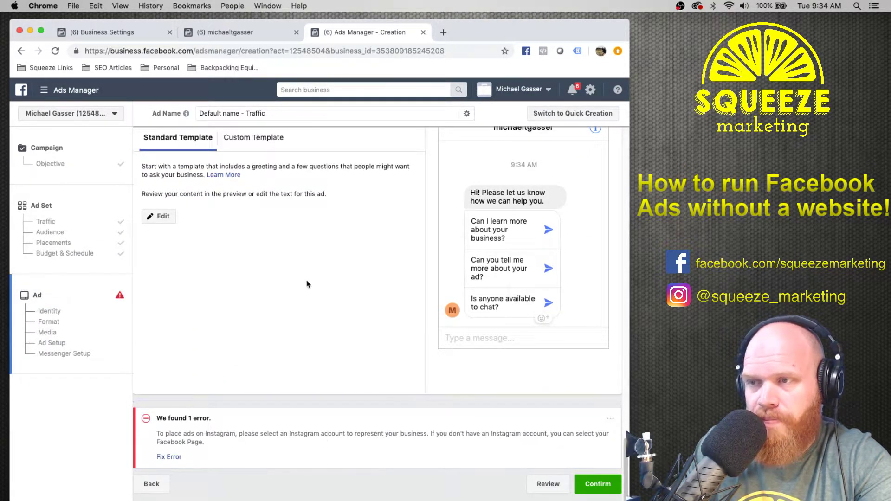
{"action": "scroll", "coordinate": [309, 283], "scroll_direction": "up", "scroll_amount": 10}
{"action": "scroll", "coordinate": [308, 285], "scroll_direction": "up", "scroll_amount": 5}
{"action": "scroll", "coordinate": [251, 335], "scroll_direction": "down", "scroll_amount": 2}
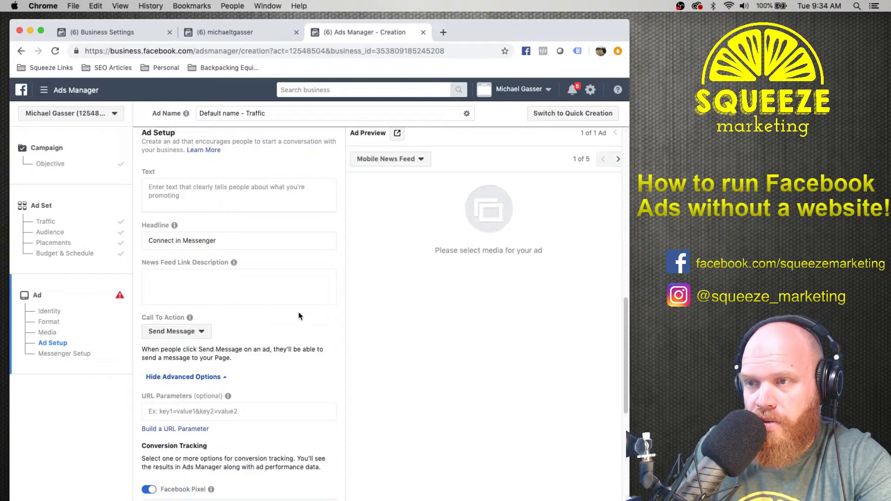
{"action": "scroll", "coordinate": [378, 341], "scroll_direction": "up", "scroll_amount": 10}
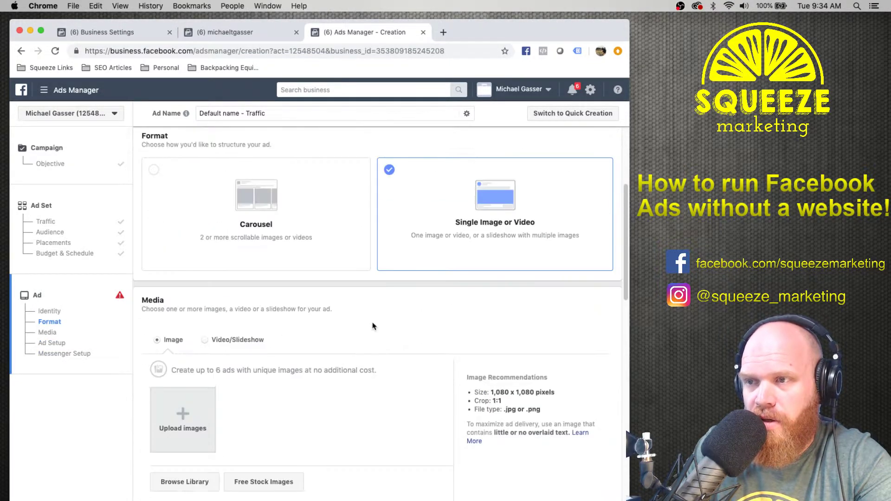
{"action": "scroll", "coordinate": [372, 326], "scroll_direction": "down", "scroll_amount": 10}
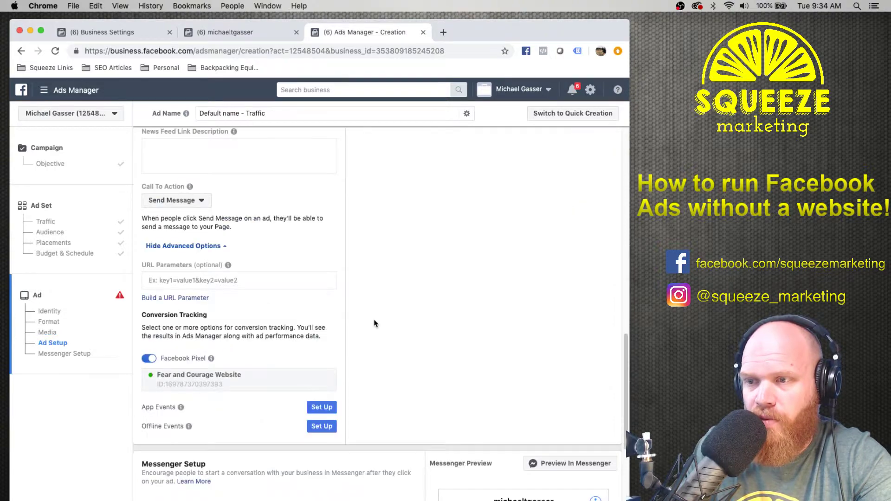
{"action": "scroll", "coordinate": [422, 317], "scroll_direction": "down", "scroll_amount": 6}
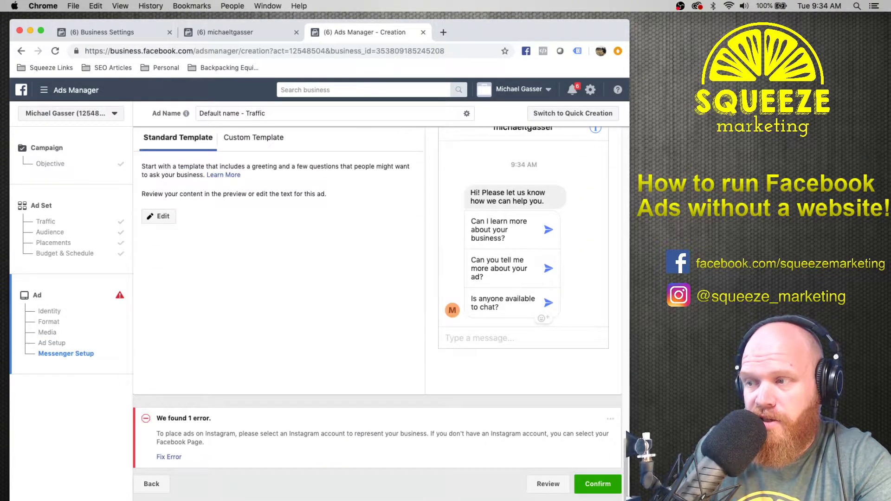
Confirm the ad, revealing two errors: no image specified and no Instagram account.
{"action": "left_click", "coordinate": [598, 485]}
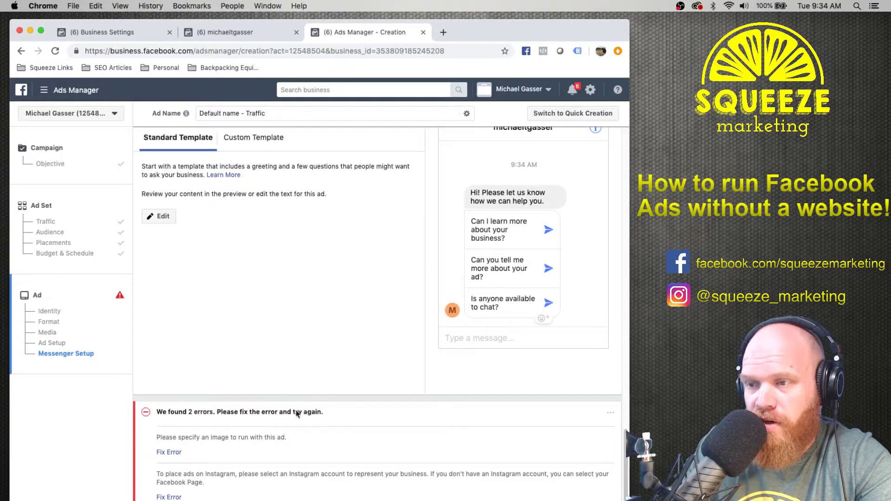
{"action": "scroll", "coordinate": [297, 414], "scroll_direction": "up", "scroll_amount": 14}
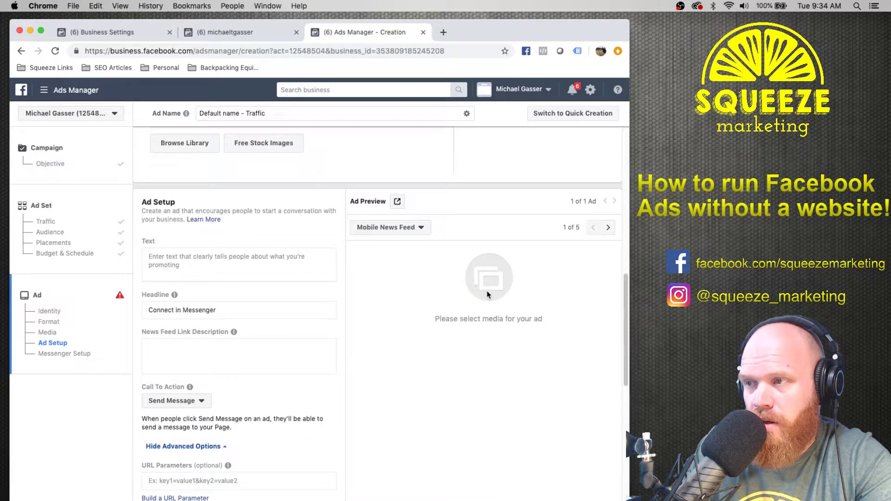
{"action": "scroll", "coordinate": [296, 320], "scroll_direction": "down", "scroll_amount": 2}
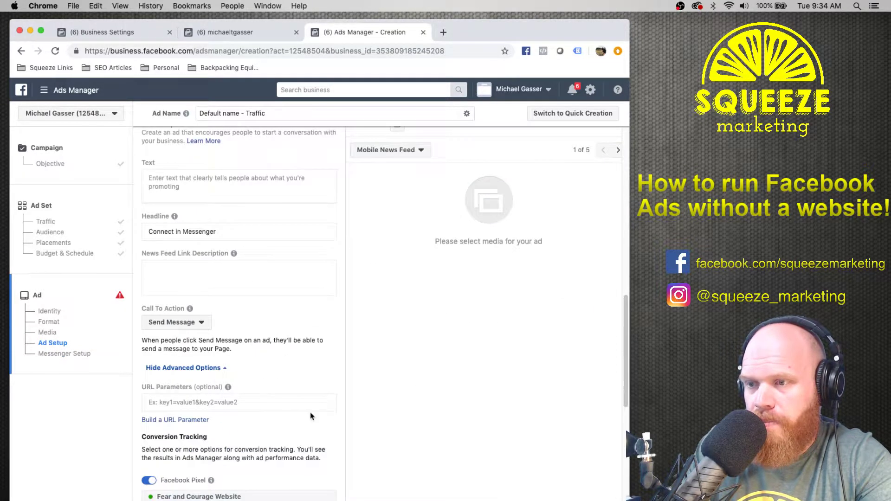
{"action": "scroll", "coordinate": [311, 416], "scroll_direction": "down", "scroll_amount": 3}
{"action": "scroll", "coordinate": [371, 418], "scroll_direction": "up", "scroll_amount": 8}
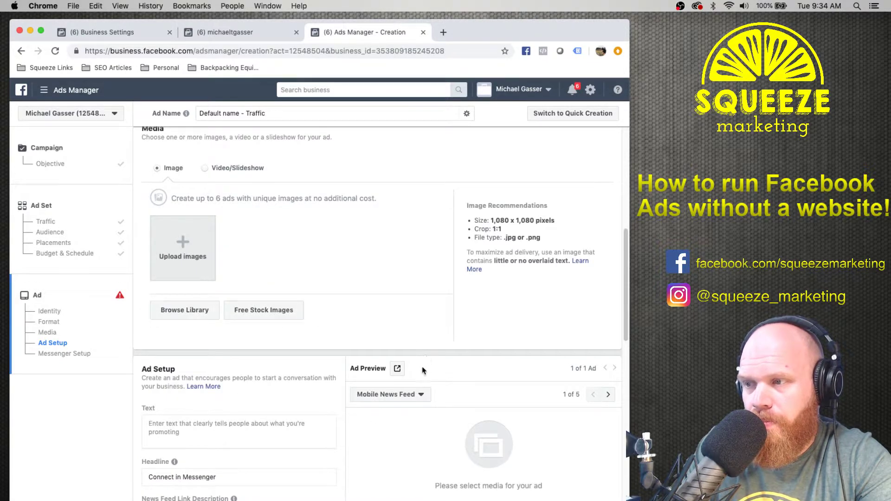
Upload vacuum-cleaner-3165015_1280.jpg from the Desktop as the ad's image.
{"action": "left_click", "coordinate": [176, 255]}
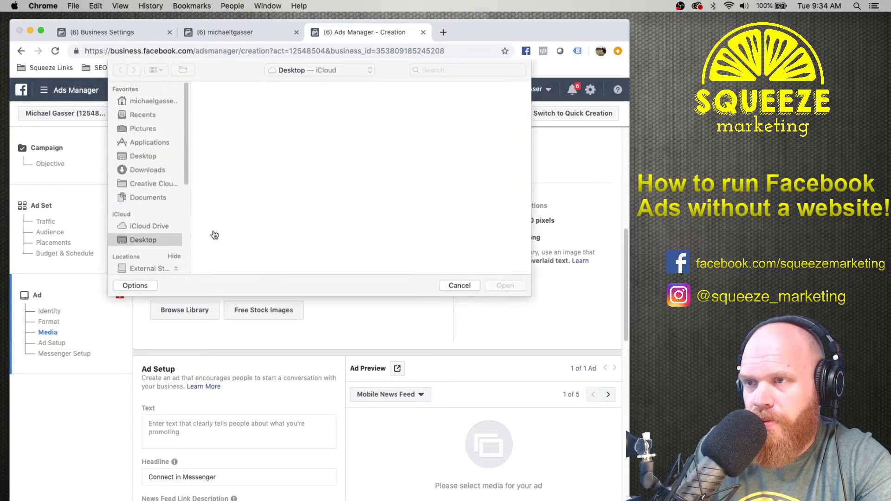
{"action": "left_click", "coordinate": [134, 157]}
{"action": "left_click", "coordinate": [227, 121]}
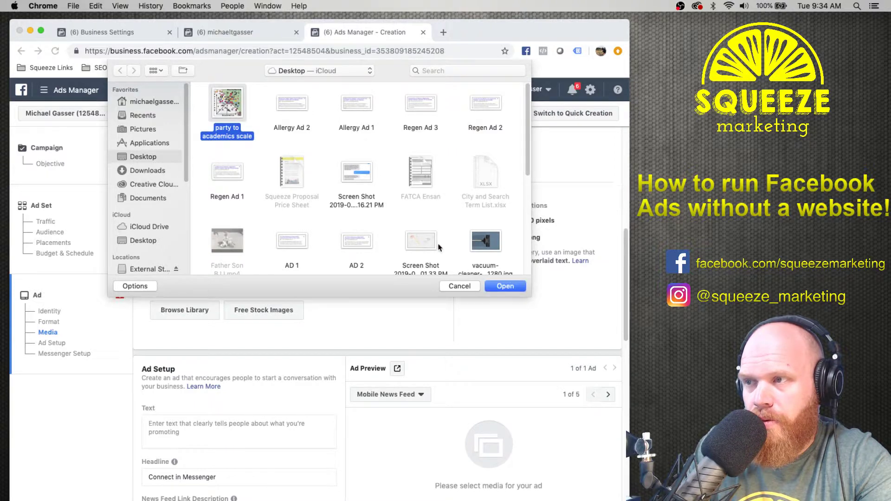
{"action": "left_click", "coordinate": [500, 260]}
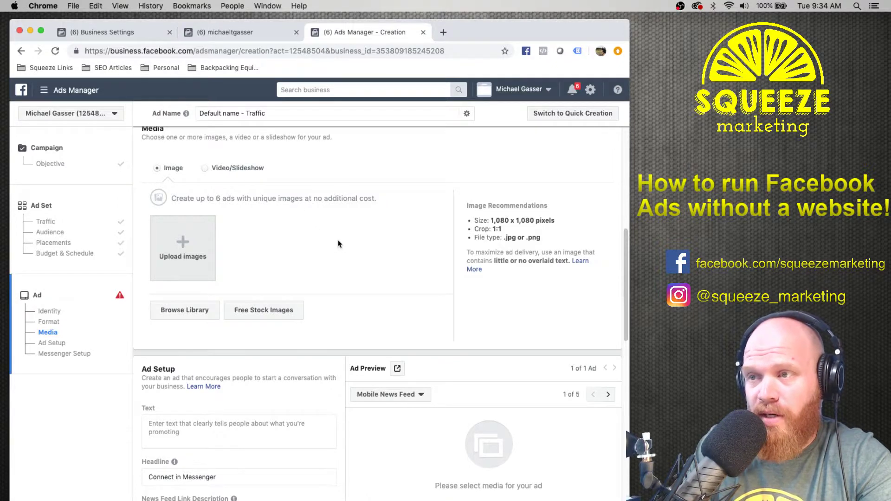
Jump to the remaining error and keep the same Facebook Page for the ad.
{"action": "scroll", "coordinate": [353, 246], "scroll_direction": "down", "scroll_amount": 1}
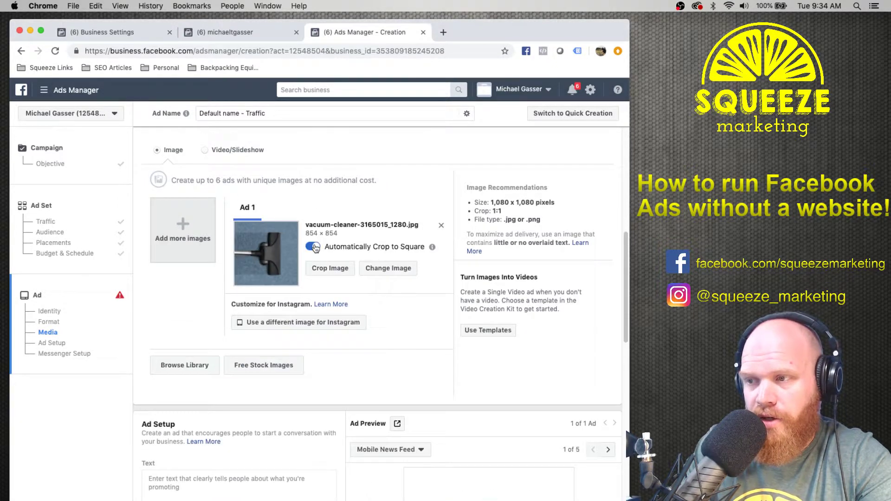
{"action": "scroll", "coordinate": [397, 343], "scroll_direction": "down", "scroll_amount": 15}
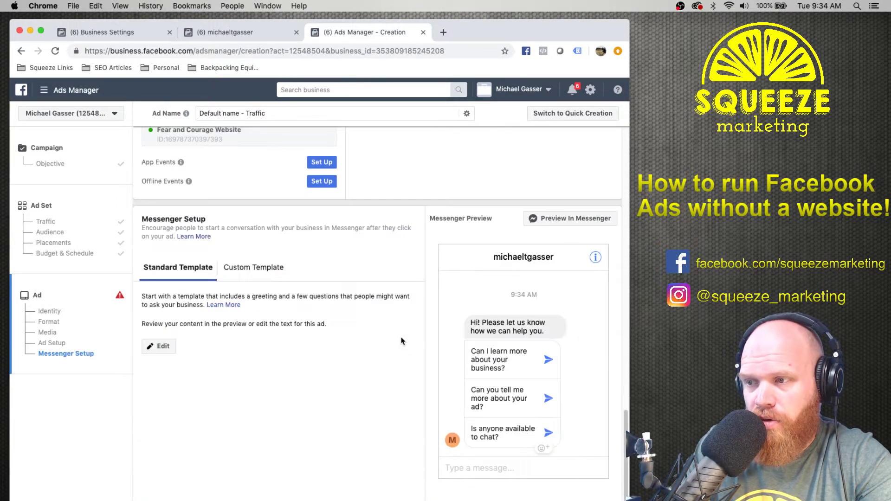
{"action": "left_click", "coordinate": [172, 451]}
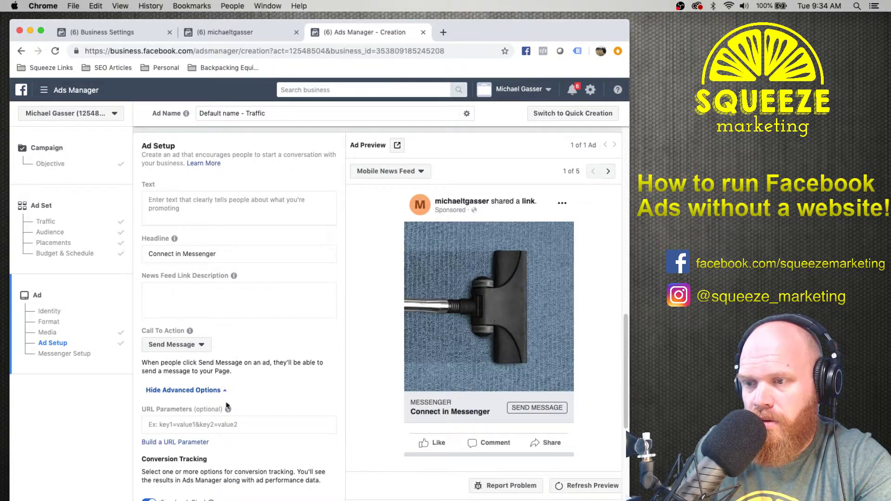
{"action": "scroll", "coordinate": [308, 446], "scroll_direction": "up", "scroll_amount": 4}
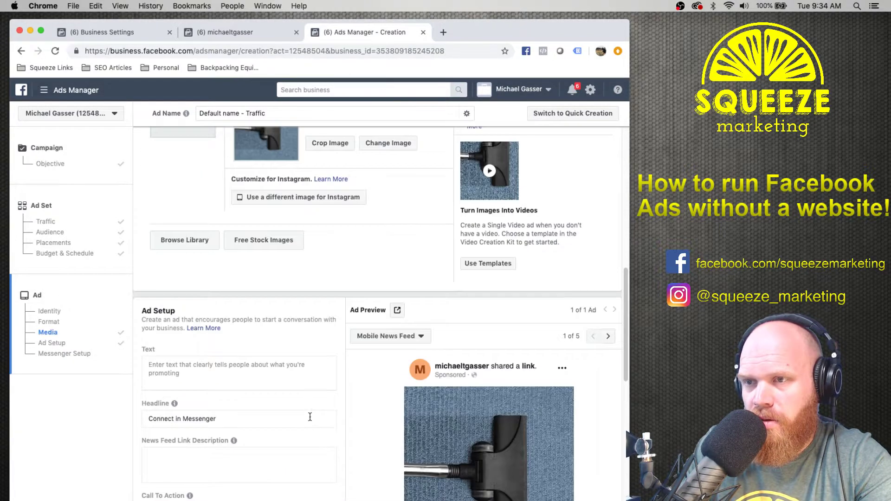
{"action": "scroll", "coordinate": [360, 380], "scroll_direction": "up", "scroll_amount": 2}
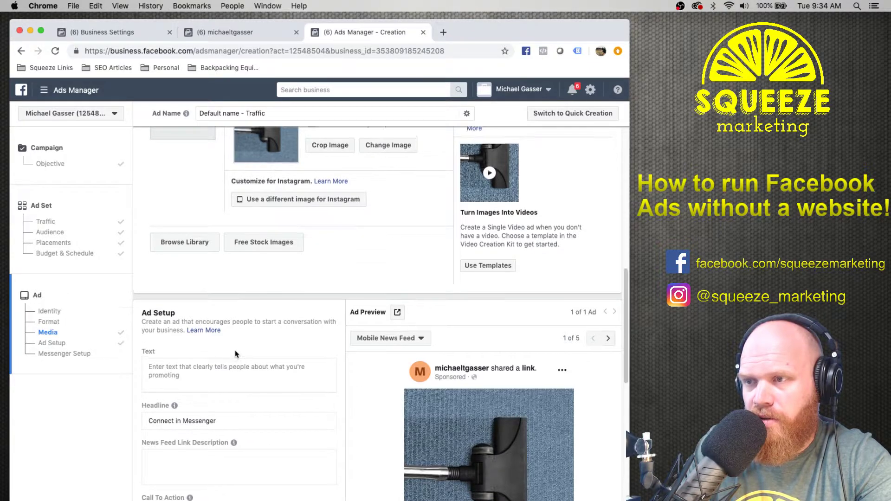
{"action": "scroll", "coordinate": [367, 375], "scroll_direction": "up", "scroll_amount": 10}
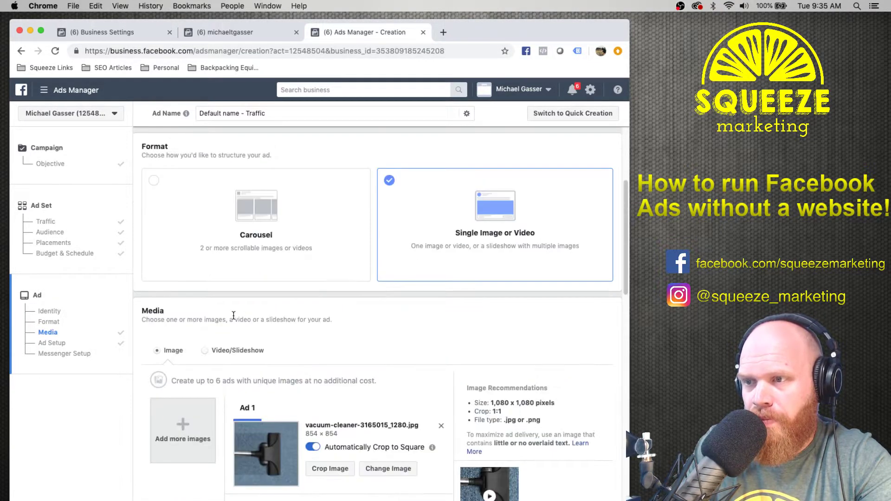
{"action": "left_click", "coordinate": [184, 276]}
{"action": "left_click", "coordinate": [201, 276]}
{"action": "scroll", "coordinate": [293, 275], "scroll_direction": "down", "scroll_amount": 15}
Publish the Traffic campaign into review, then switch to the other ad account.
{"action": "left_click", "coordinate": [596, 484]}
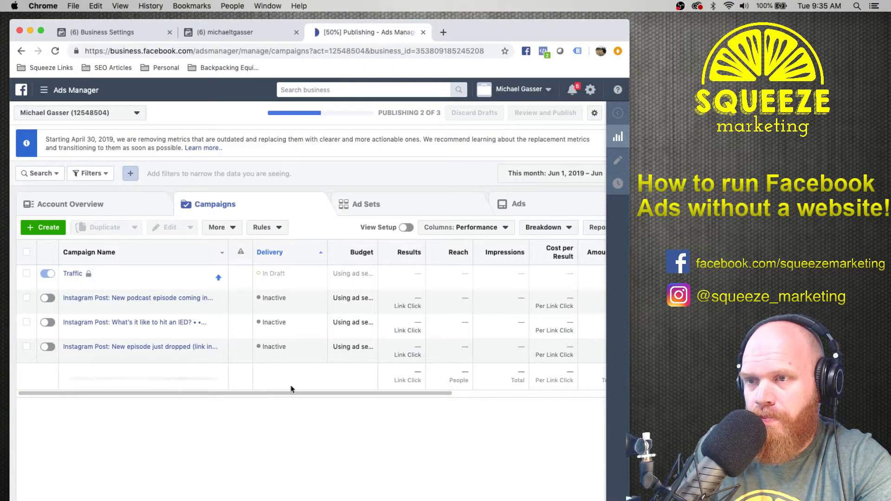
{"action": "left_click", "coordinate": [103, 112]}
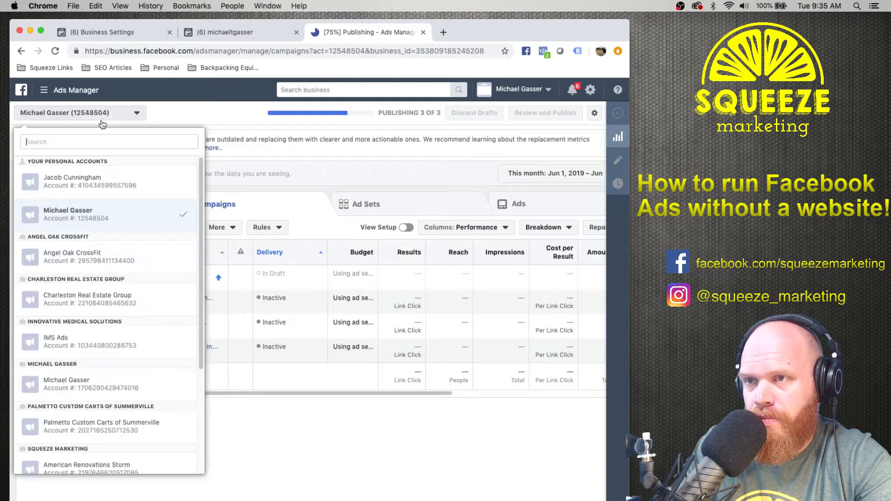
{"action": "left_click", "coordinate": [82, 220]}
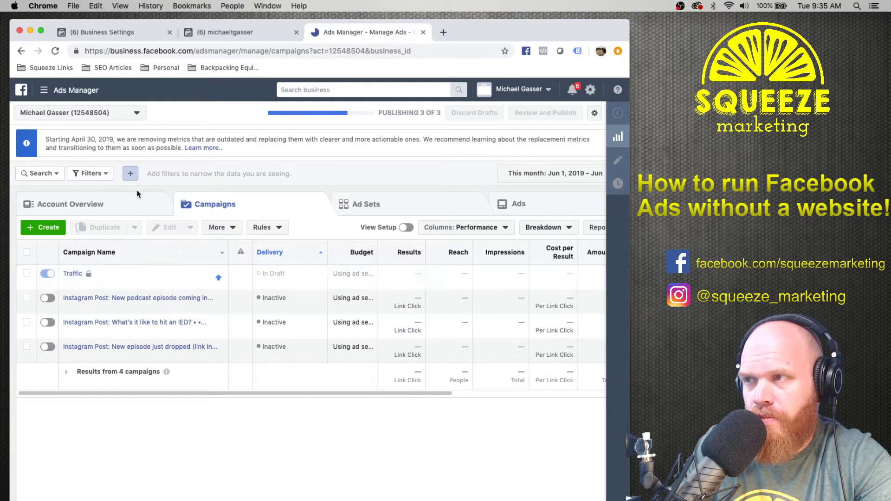
{"action": "left_click", "coordinate": [544, 90]}
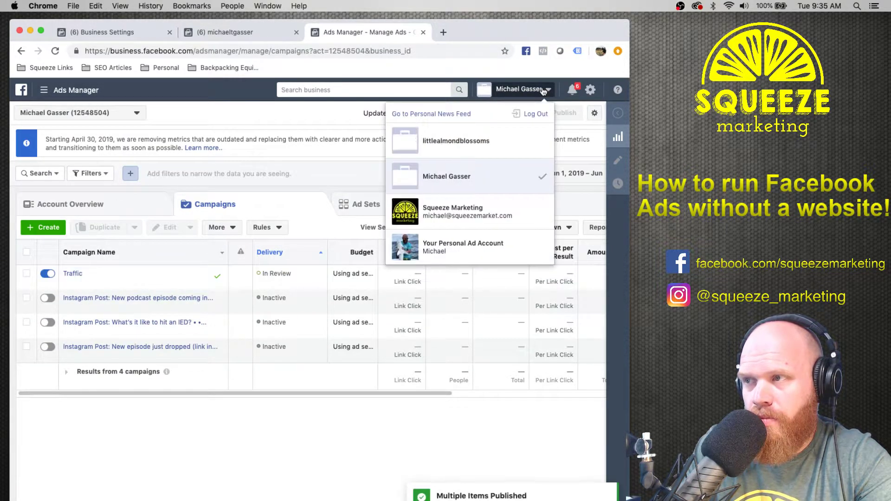
{"action": "left_click", "coordinate": [509, 176]}
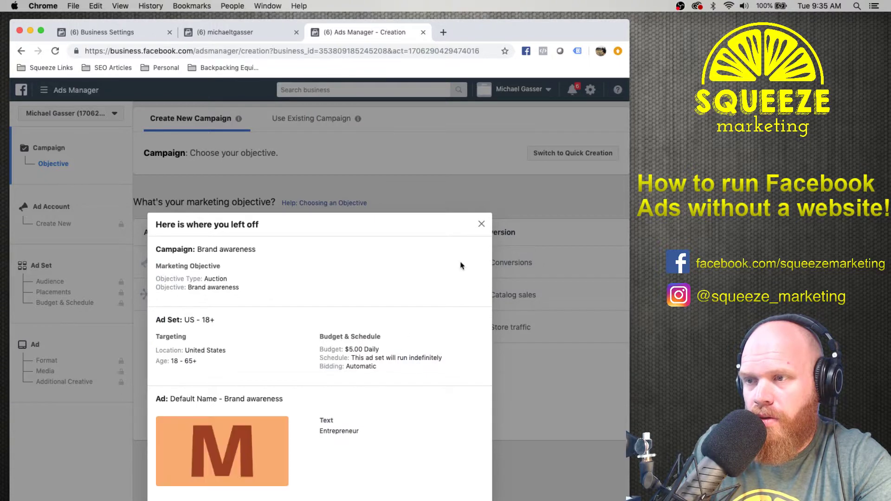
Close the 'Here is where you left off' summary, reload the account, and close the tools list.
{"action": "left_click", "coordinate": [481, 223]}
{"action": "left_click", "coordinate": [60, 114]}
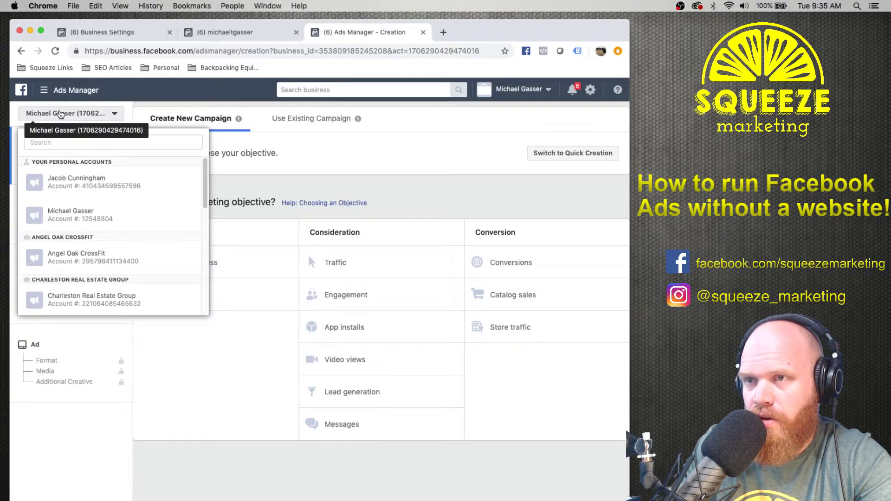
{"action": "left_click", "coordinate": [61, 114]}
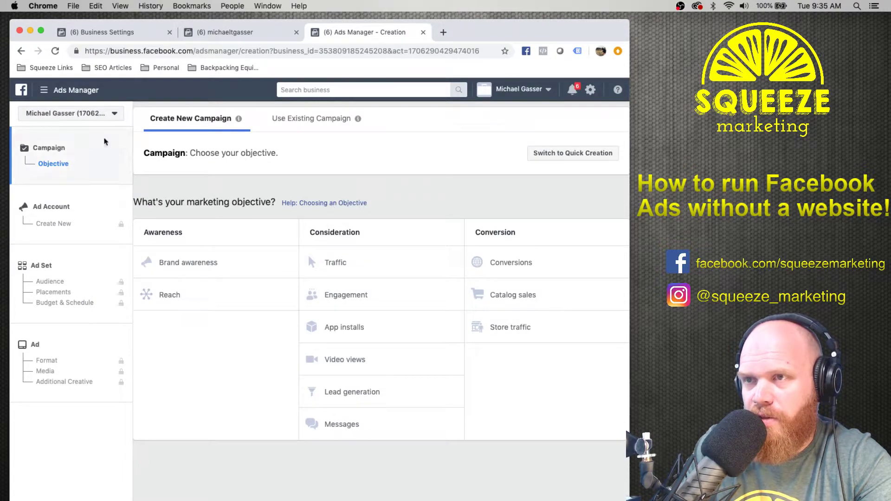
{"action": "left_click", "coordinate": [520, 89]}
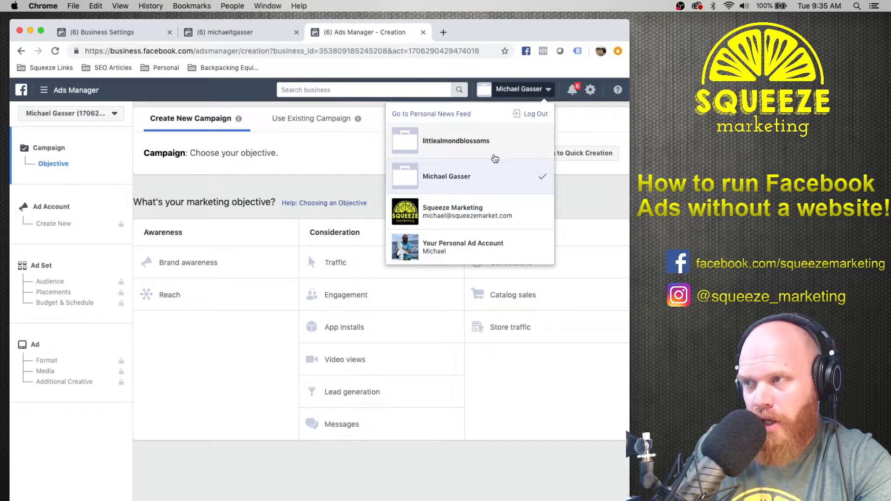
{"action": "left_click", "coordinate": [470, 180]}
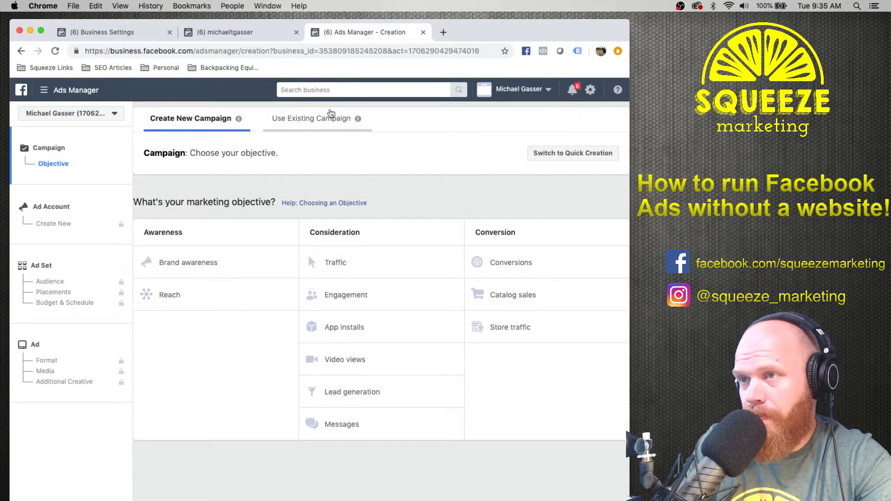
{"action": "left_click", "coordinate": [51, 90]}
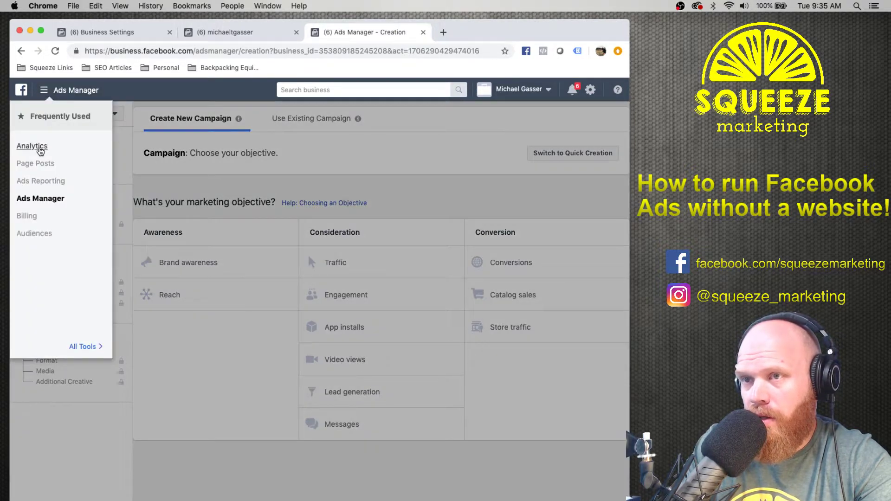
{"action": "left_click", "coordinate": [144, 367]}
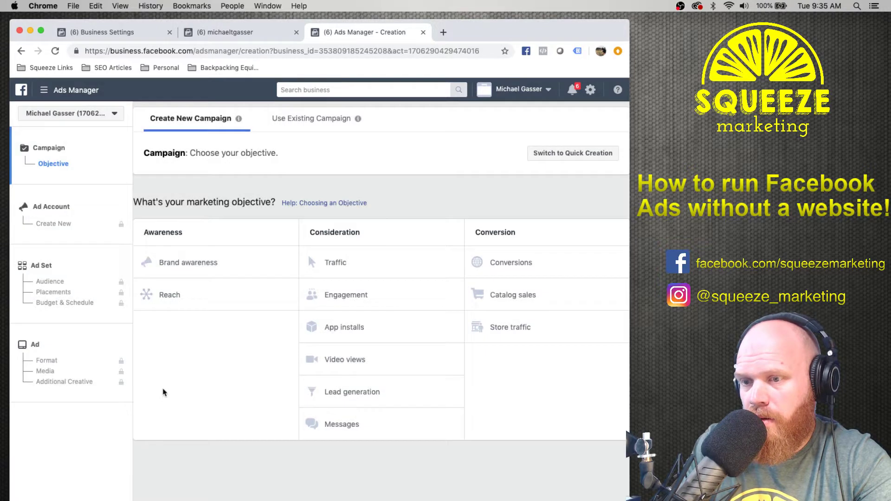